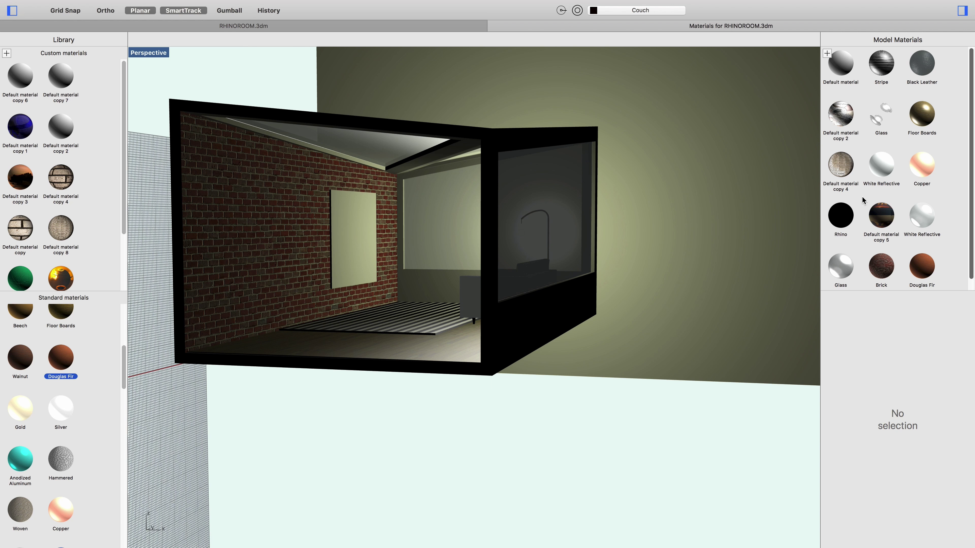
- Apply the painting material Default material copy 2 to the blank canvas on the brick wall
click(844, 116)
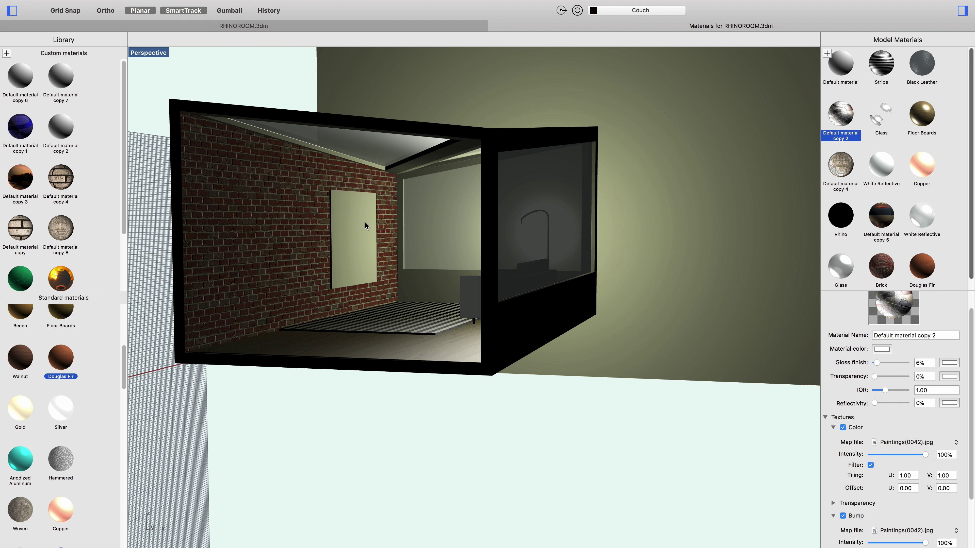
mouse_move(842, 119)
mouse_down()
mouse_move(643, 208)
mouse_move(349, 233)
mouse_move(357, 243)
mouse_up()
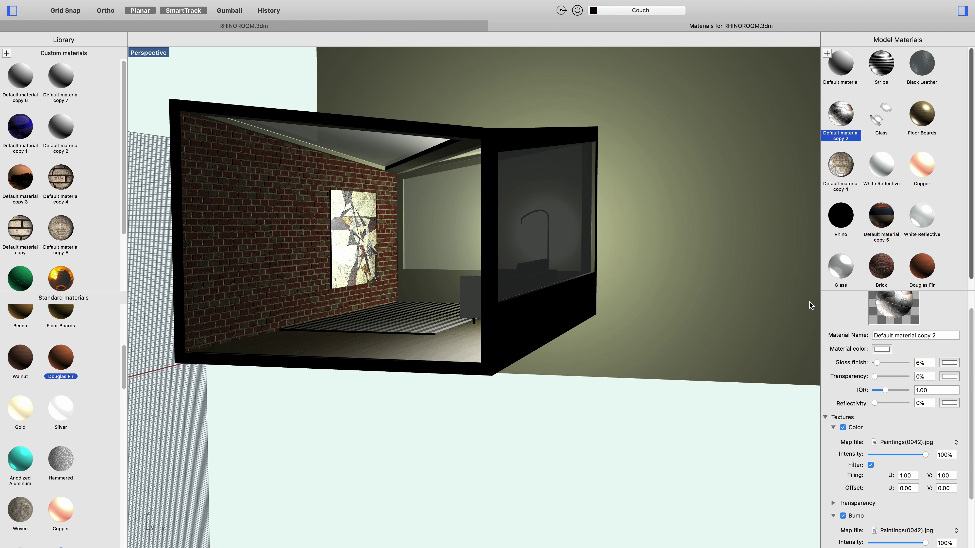
scroll(858, 480, down, 3)
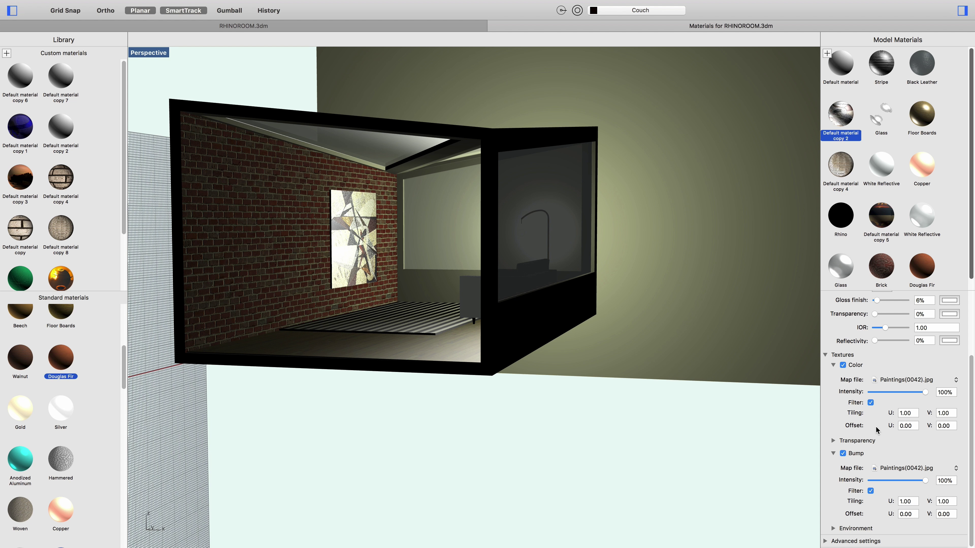
scroll(883, 419, up, 1)
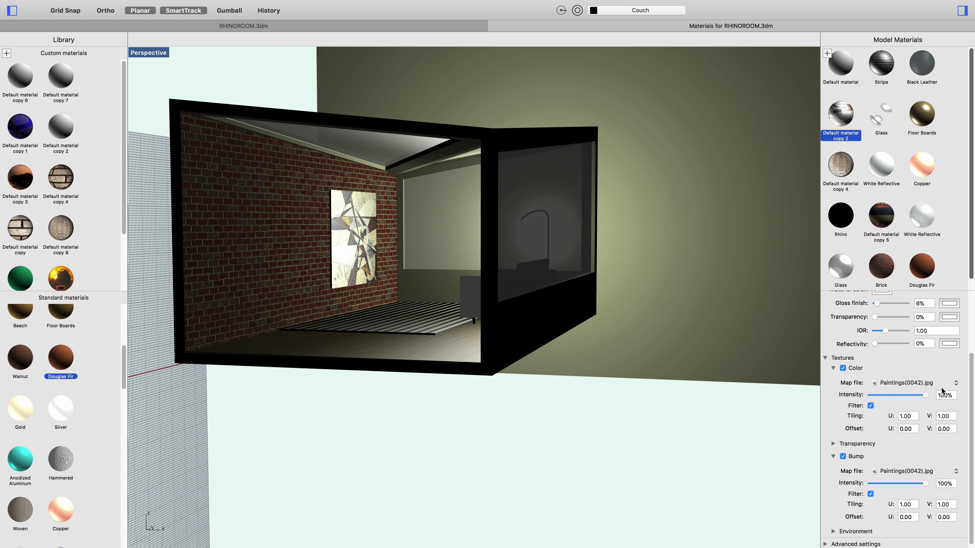
- Add a new material to the custom materials library and select it
mouse_move(387, 355)
right_down()
mouse_move(444, 407)
mouse_move(441, 391)
mouse_move(570, 389)
right_up()
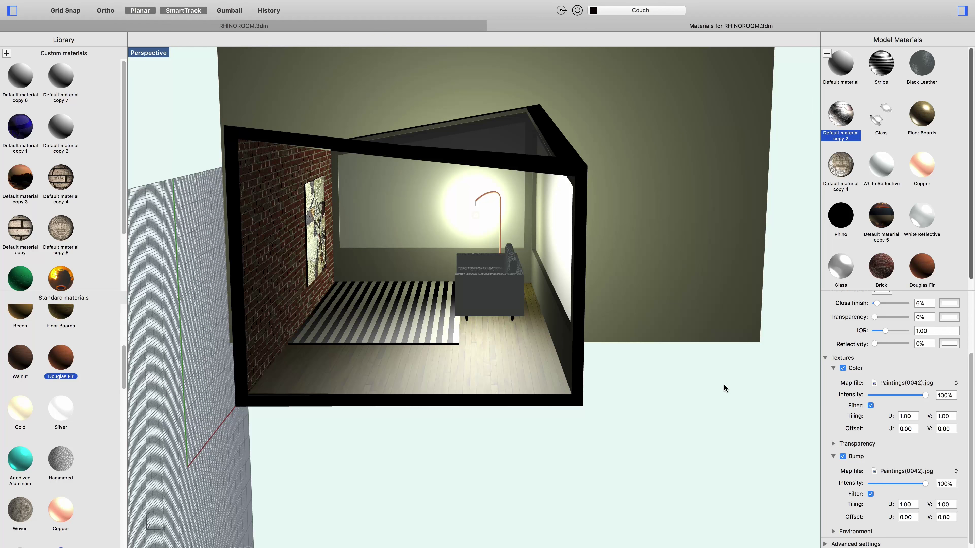
right_drag(638, 377, 728, 361)
scroll(702, 373, down, 5)
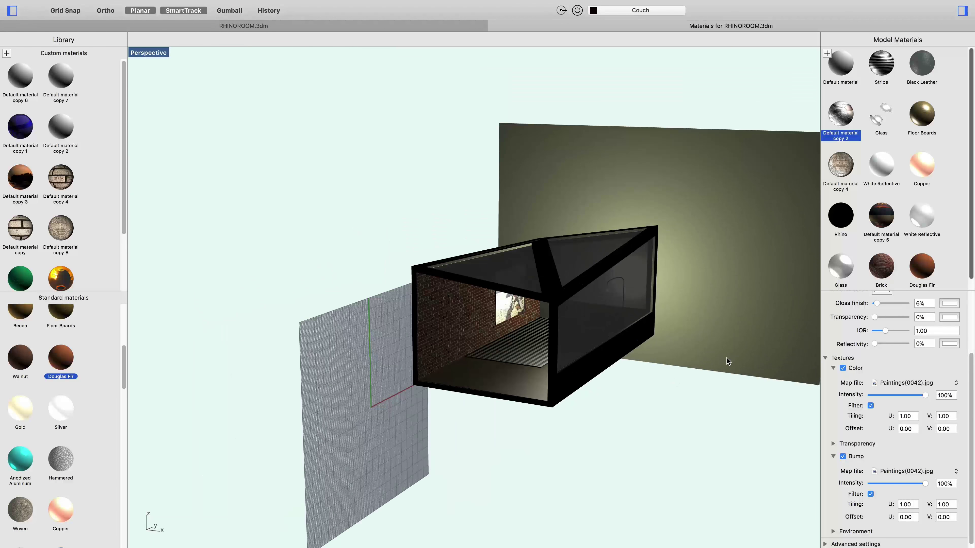
click(710, 235)
click(457, 165)
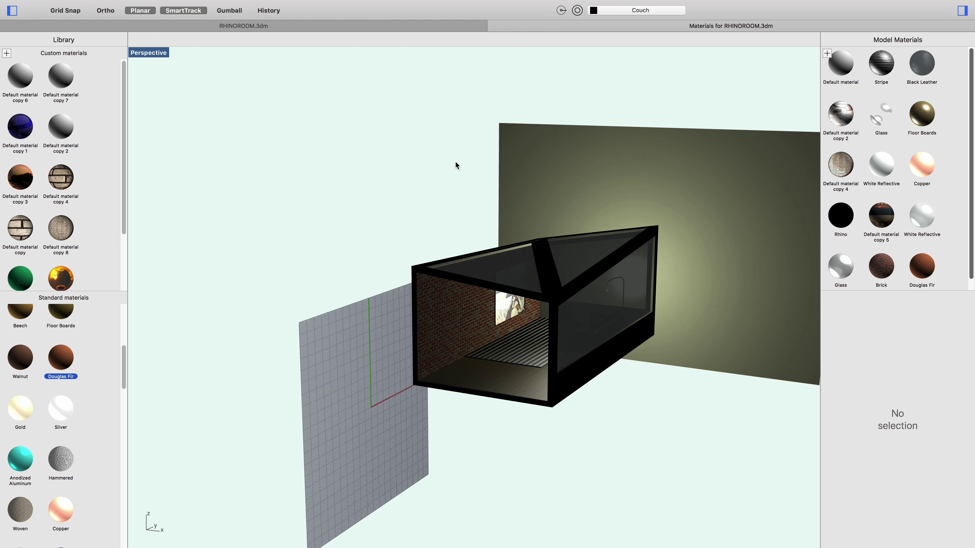
scroll(722, 204, down, 2)
scroll(798, 205, up, 6)
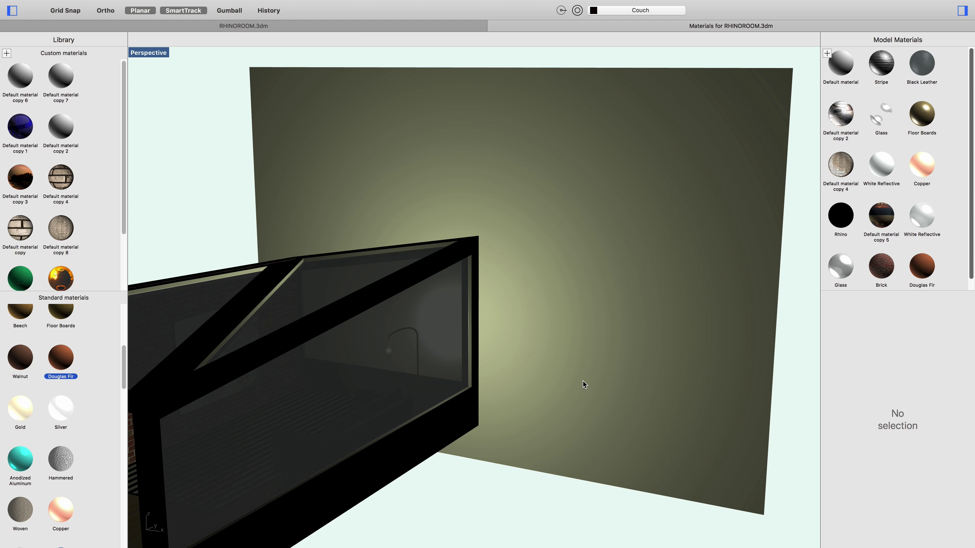
click(6, 53)
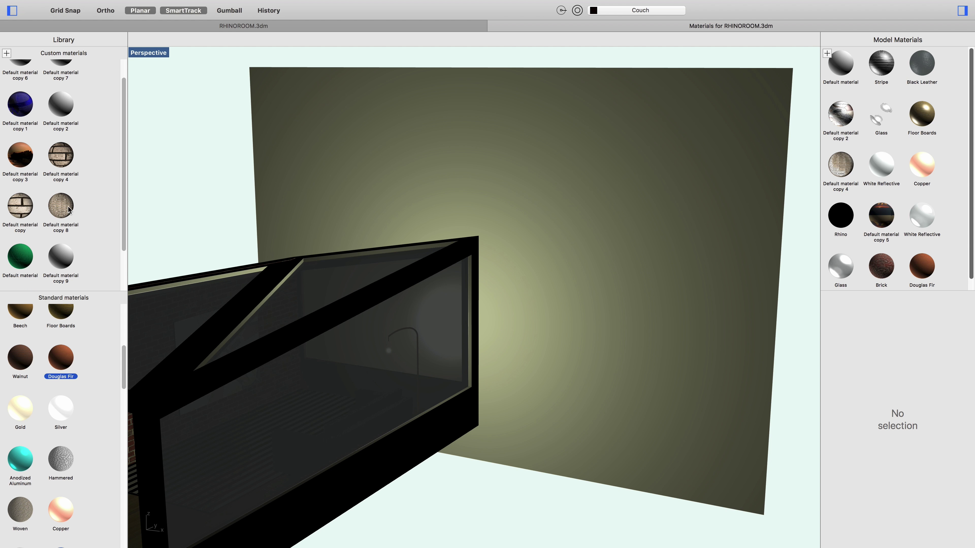
scroll(62, 116, up, 2)
click(24, 80)
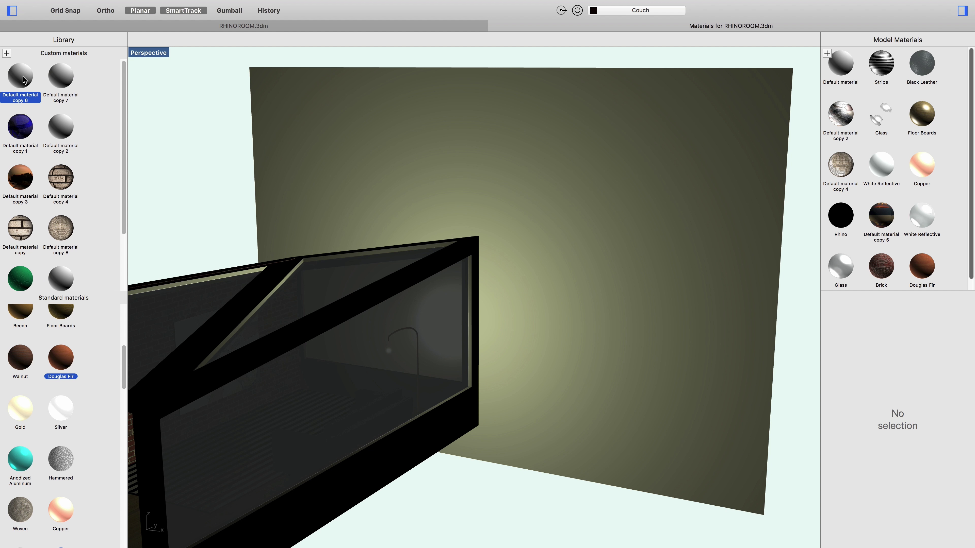
click(59, 79)
scroll(103, 212, down, 4)
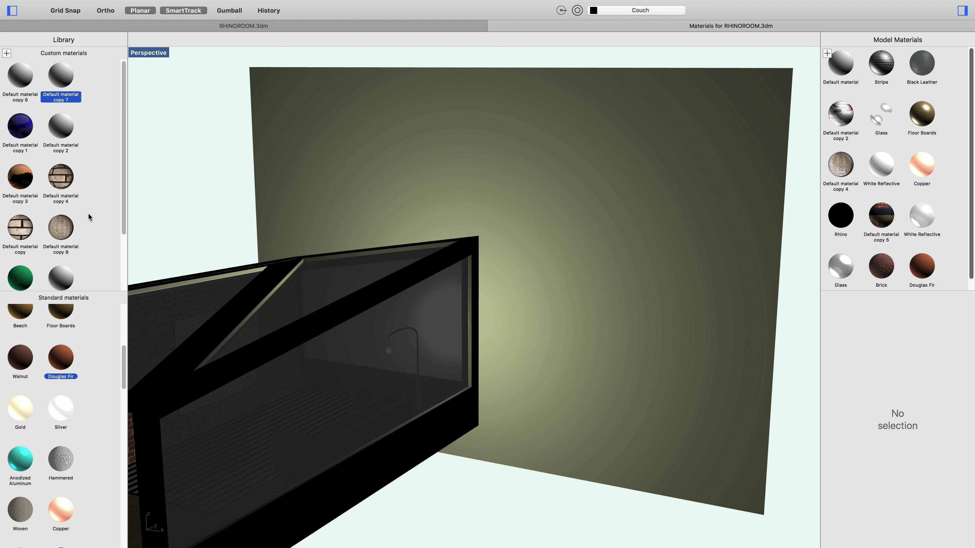
click(58, 229)
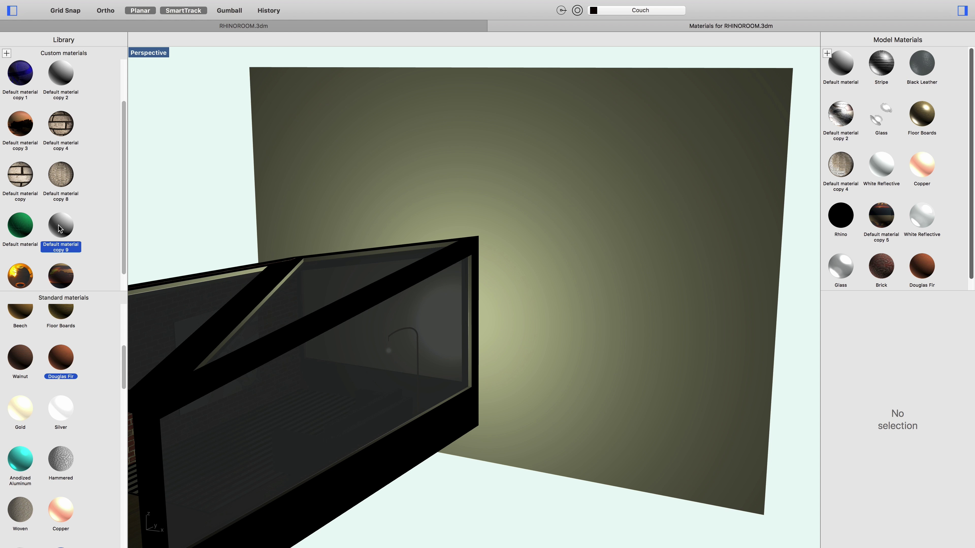
- Open Default material copy 9 for editing and expand its color texture settings
right_click(59, 229)
click(82, 229)
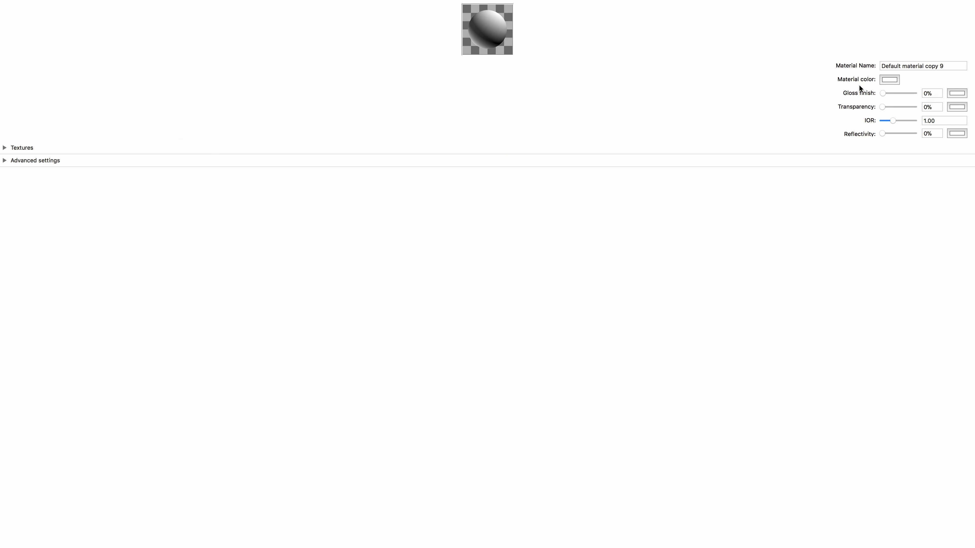
click(4, 148)
click(23, 157)
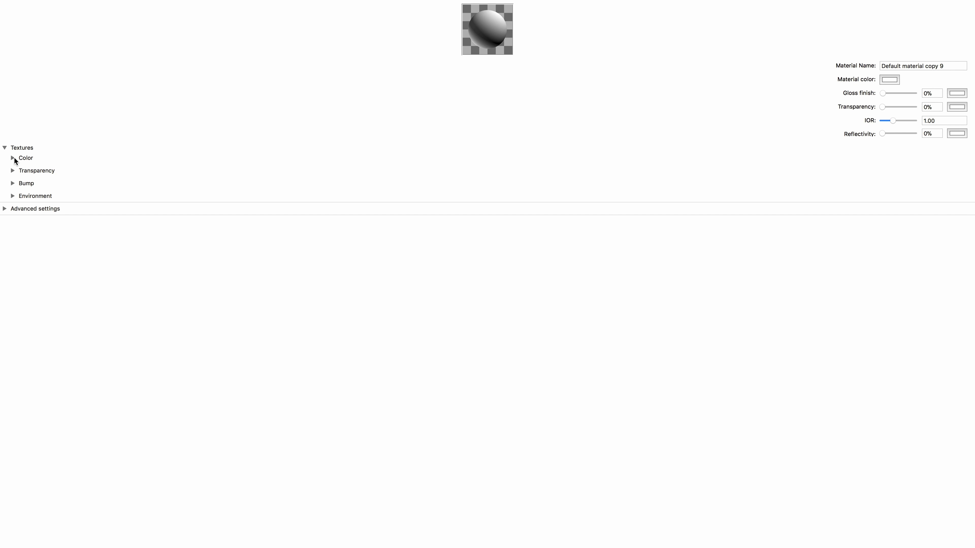
click(14, 159)
- Load To Paint Sunset.jpg from the Large JPG folder as the material's color map
click(54, 173)
click(55, 173)
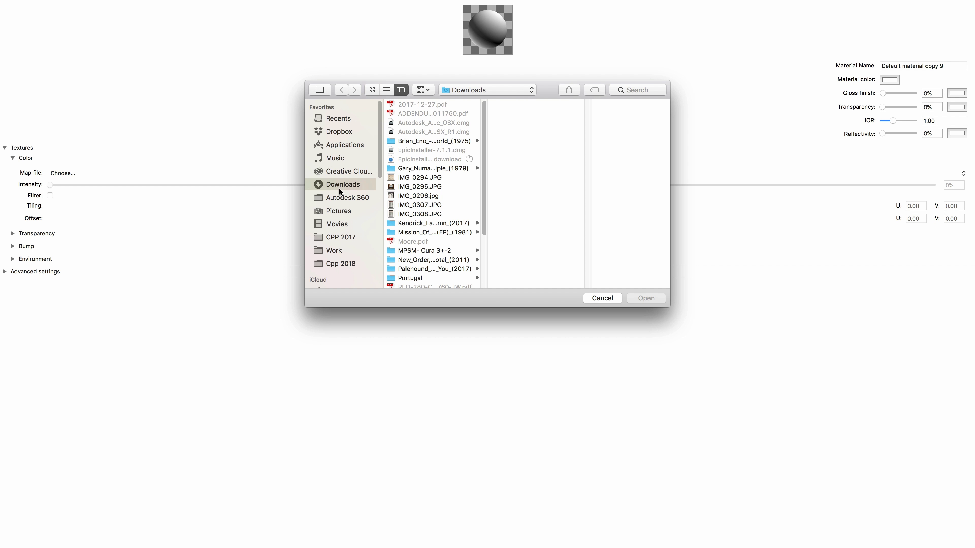
click(501, 90)
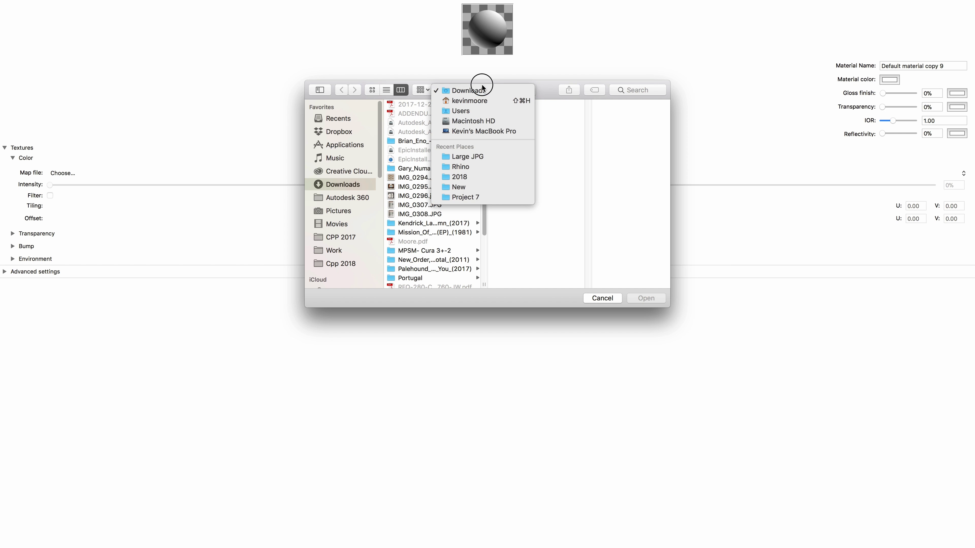
click(473, 178)
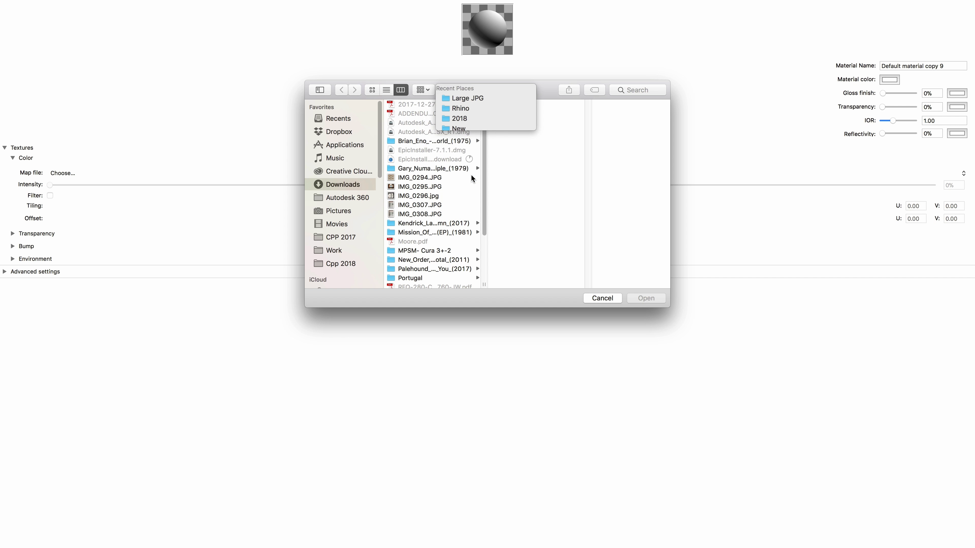
click(488, 92)
click(469, 147)
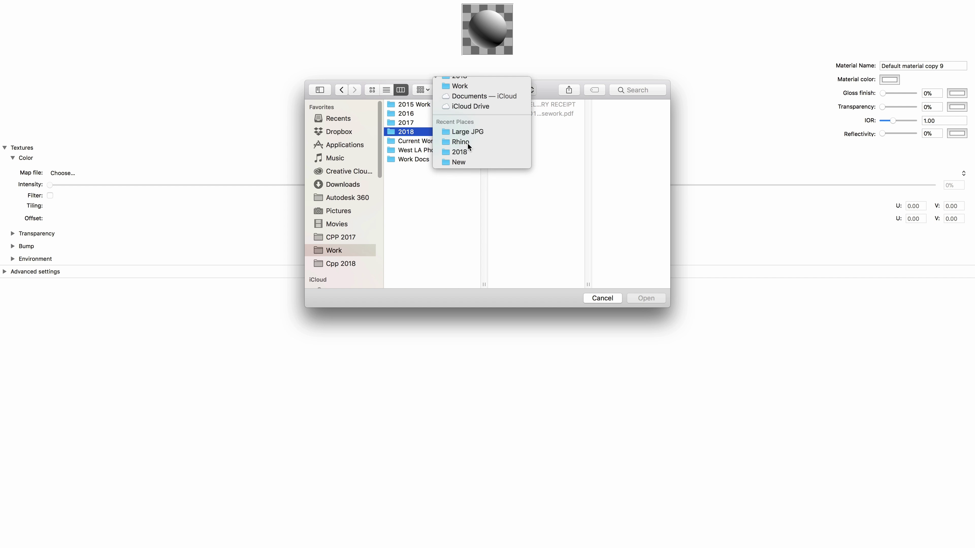
click(601, 106)
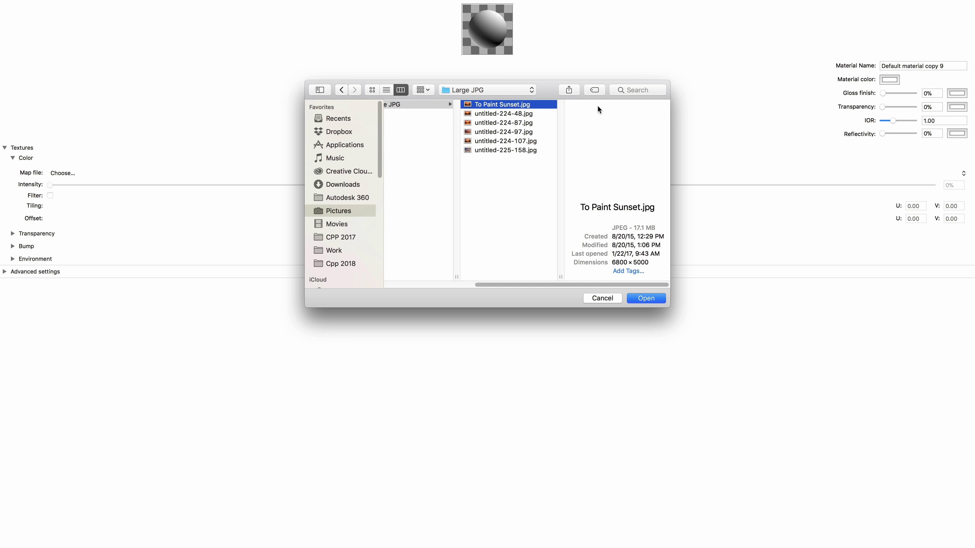
click(496, 113)
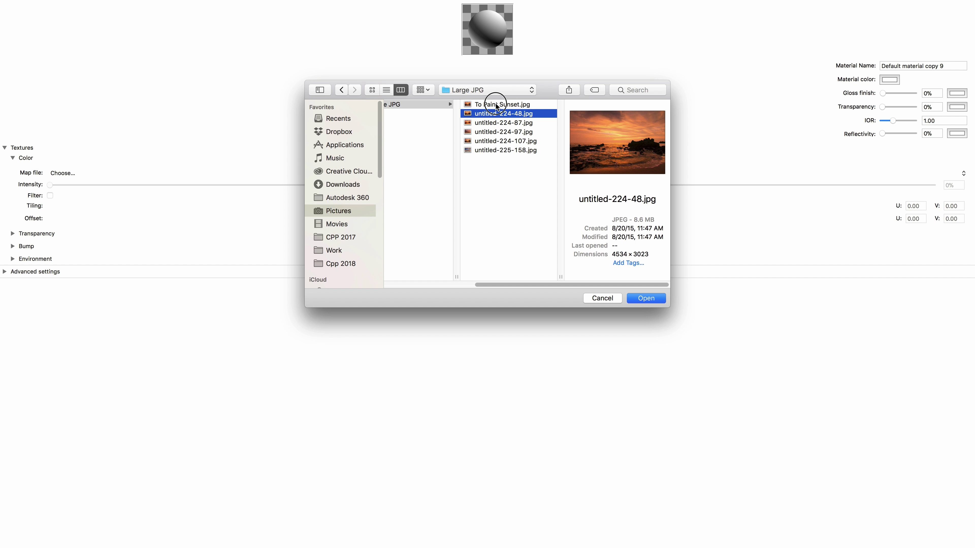
click(496, 104)
click(651, 300)
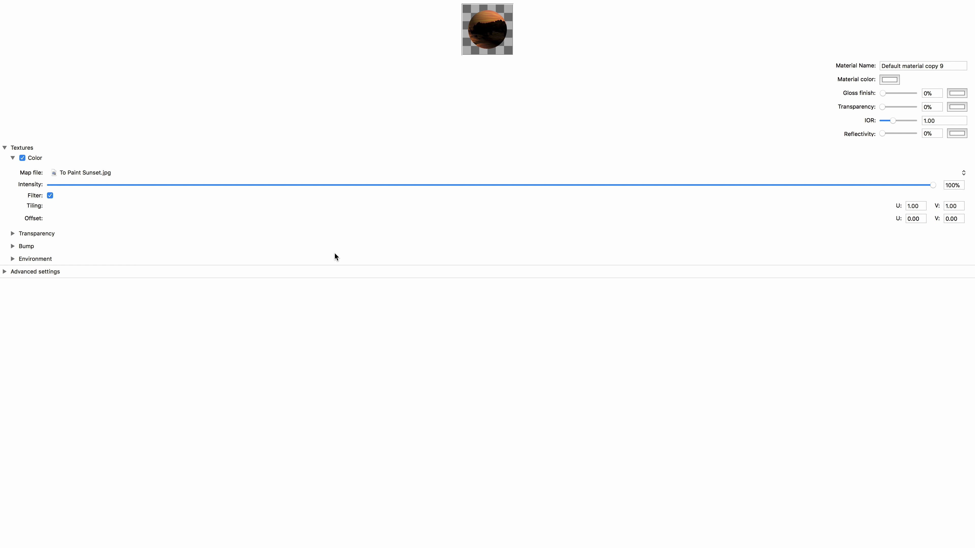
- Close the editor of Default material copy 9 and save its changes
mouse_move(294, 3)
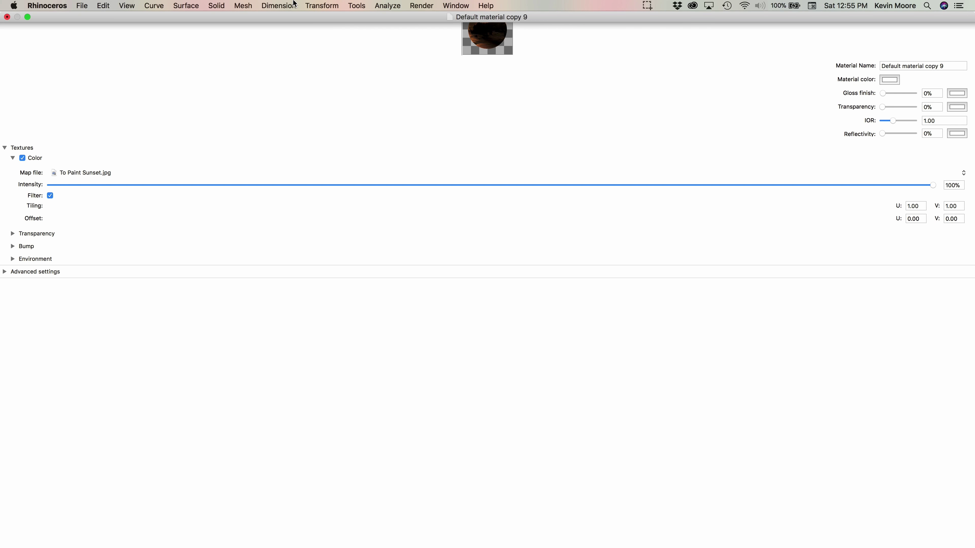
click(7, 17)
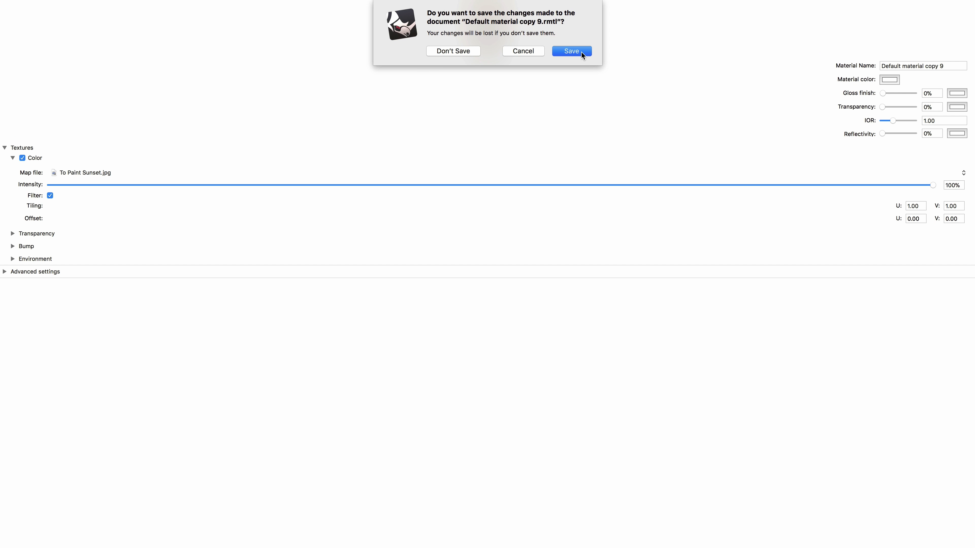
click(582, 55)
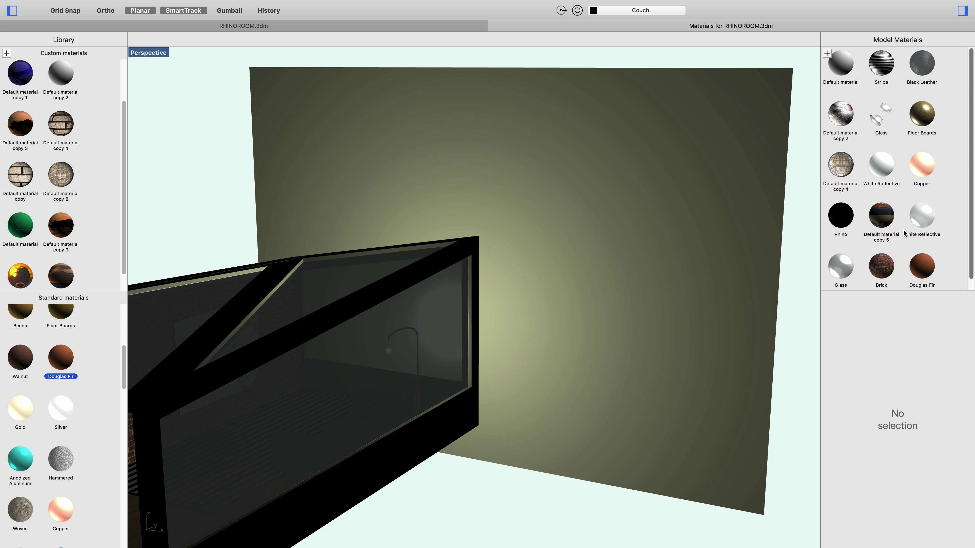
- Apply the sunset material Default material copy 9 to the large backdrop plane behind the room
scroll(891, 220, down, 1)
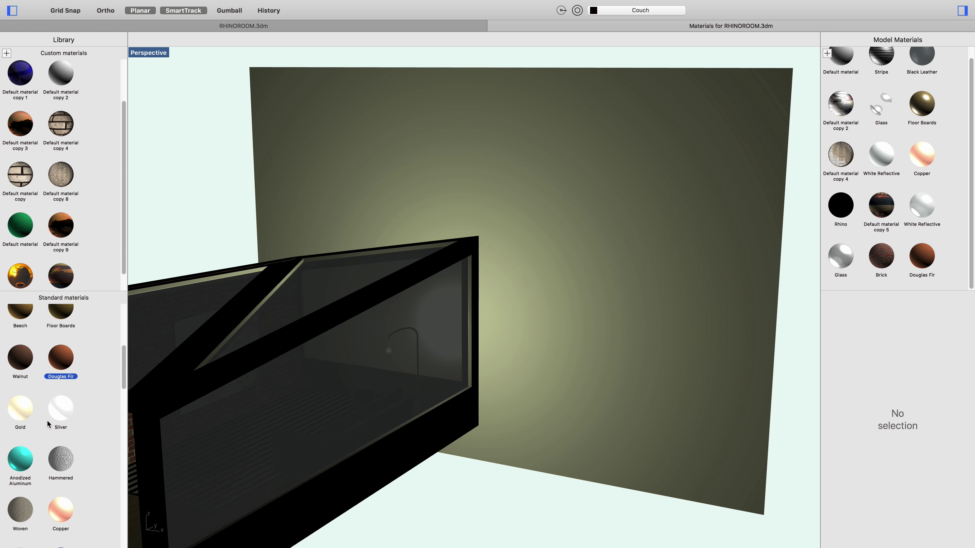
scroll(36, 280, down, 2)
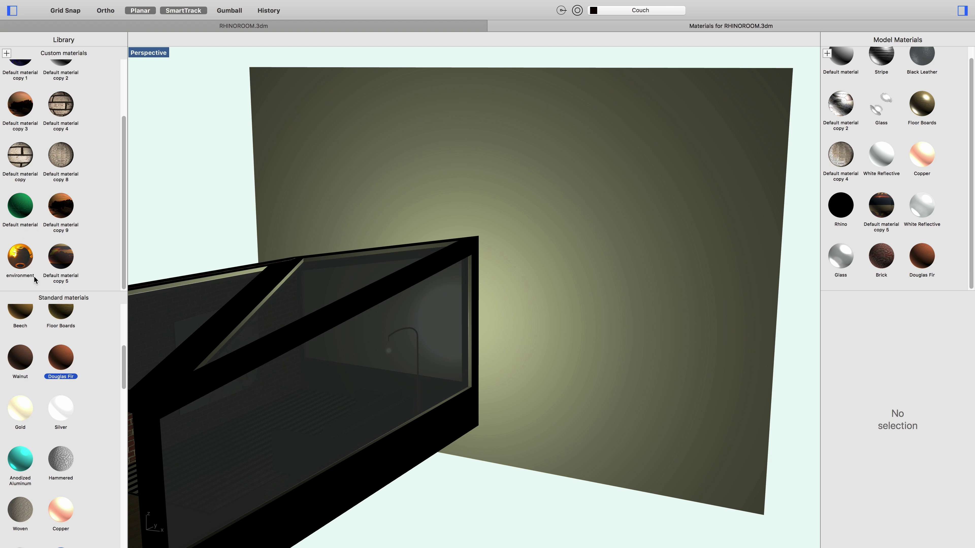
click(57, 227)
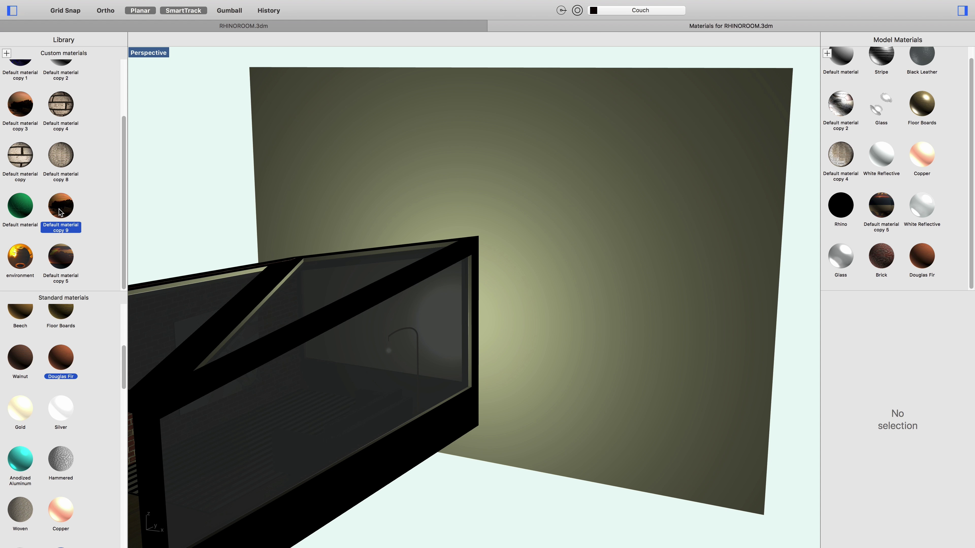
drag(63, 209, 472, 203)
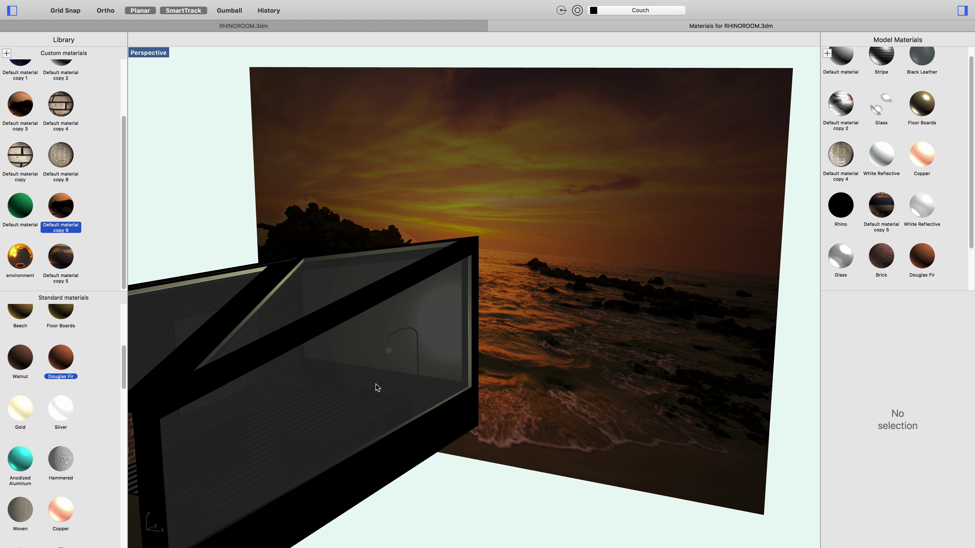
- Set the window Glass material's transparency to 96% and its gloss finish to 0%
right_drag(695, 355, 606, 243)
scroll(606, 244, up, 5)
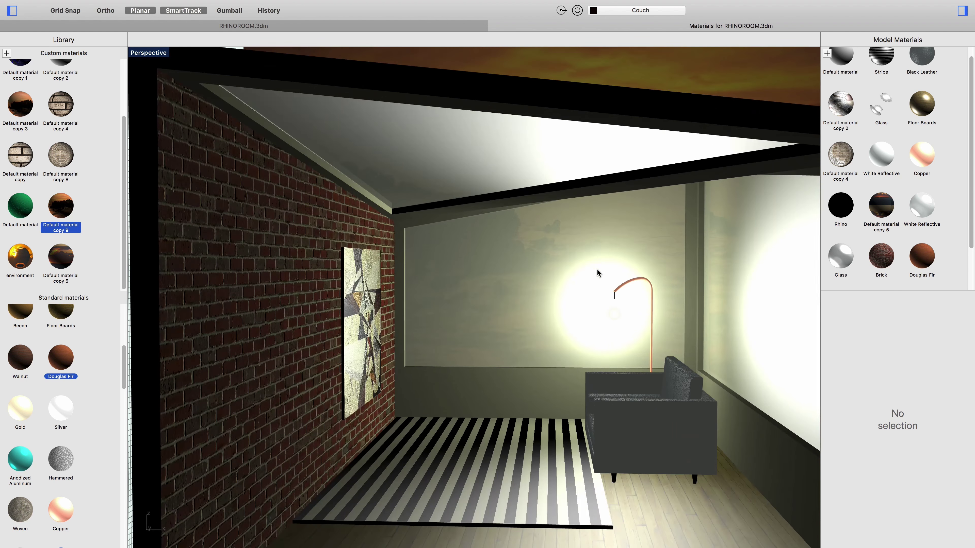
right_click(837, 254)
click(830, 256)
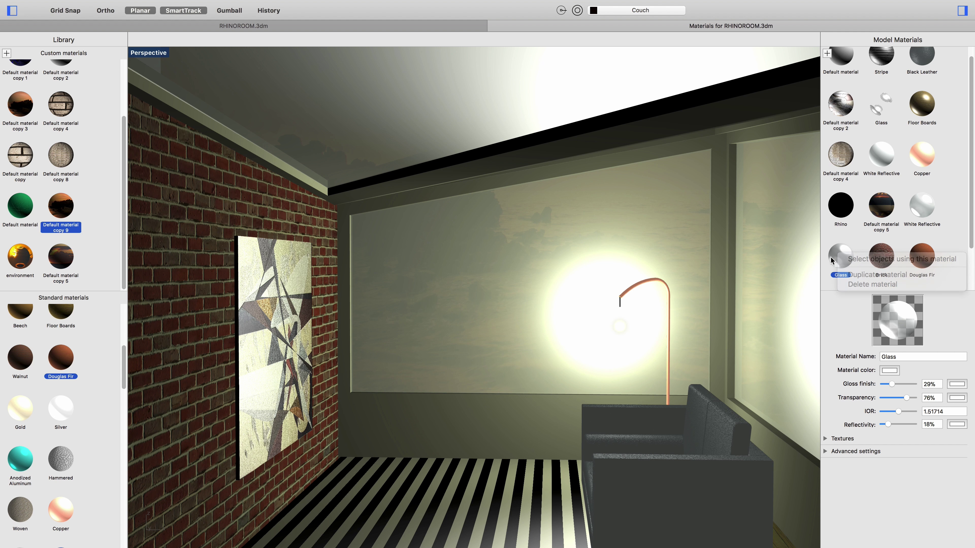
click(908, 400)
drag(912, 400, 914, 399)
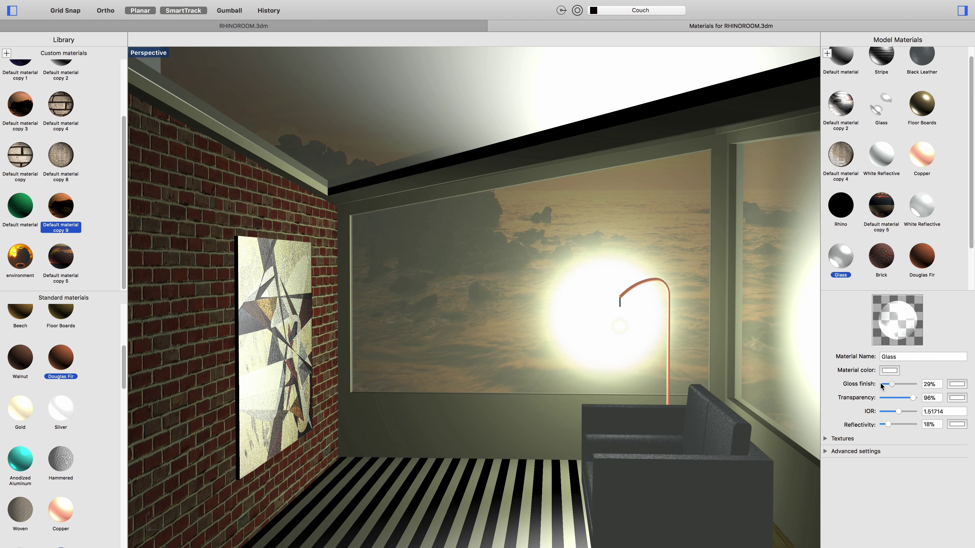
drag(889, 385, 882, 386)
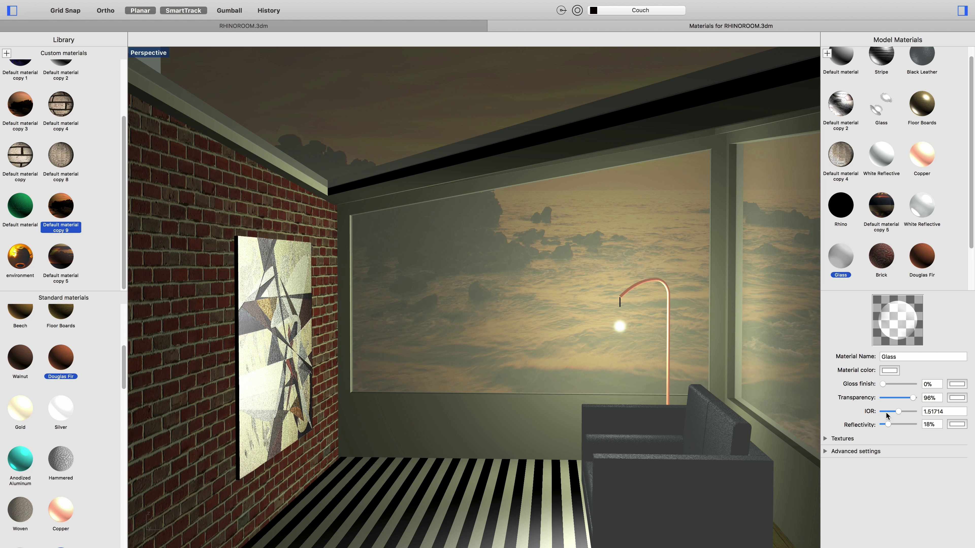
- Reduce the window Glass material's reflectivity to 8% and its IOR to 1.00133
mouse_move(889, 426)
mouse_down()
mouse_move(896, 427)
mouse_move(886, 427)
mouse_up()
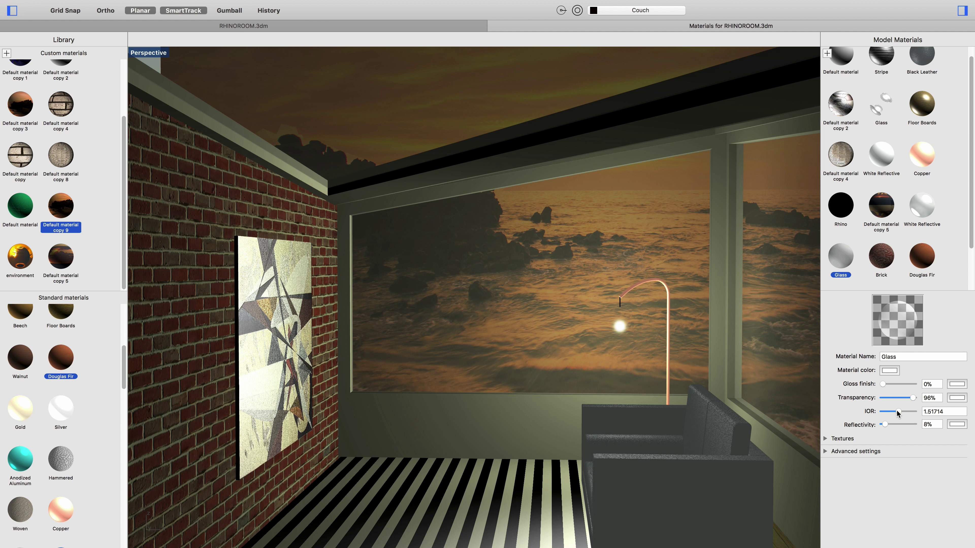
drag(897, 414, 893, 412)
scroll(392, 380, down, 5)
scroll(384, 426, up, 5)
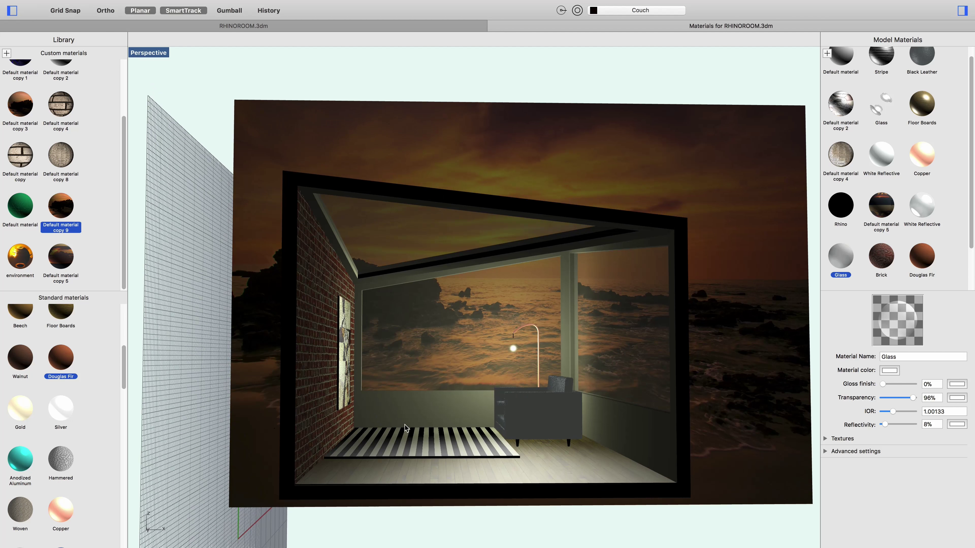
scroll(403, 461, up, 3)
scroll(403, 459, up, 2)
scroll(451, 421, up, 4)
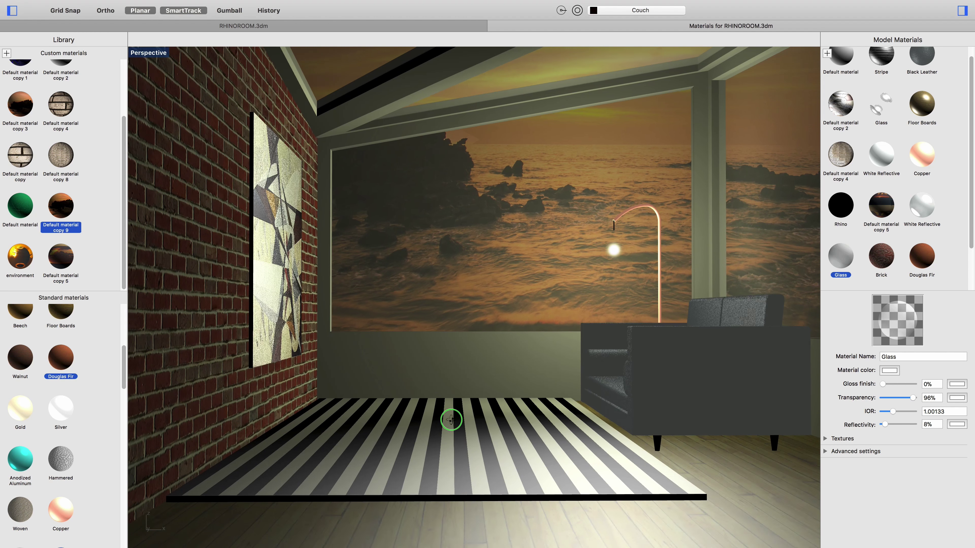
- Hide both side panels and examine the room, its window glass and the sunset backdrop from inside and outside
scroll(486, 413, up, 3)
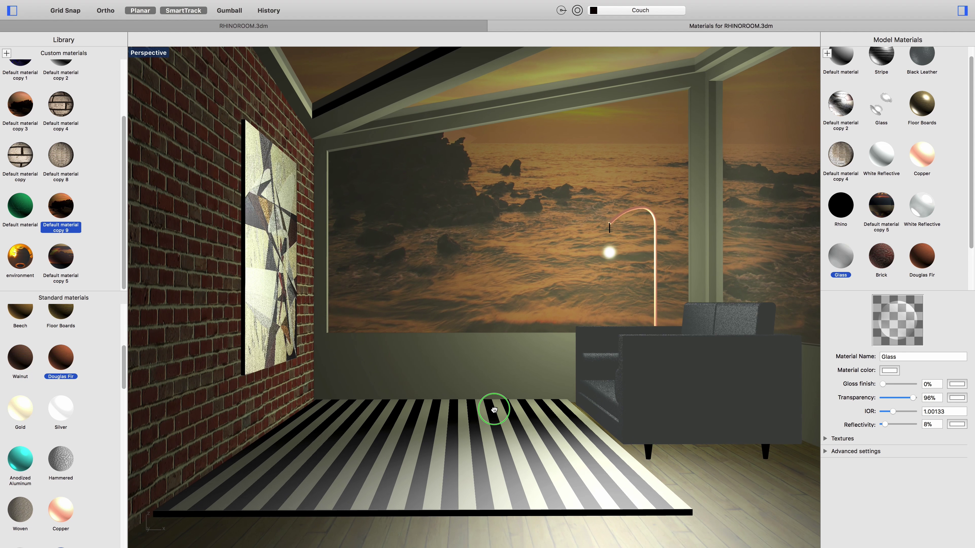
click(12, 11)
click(962, 11)
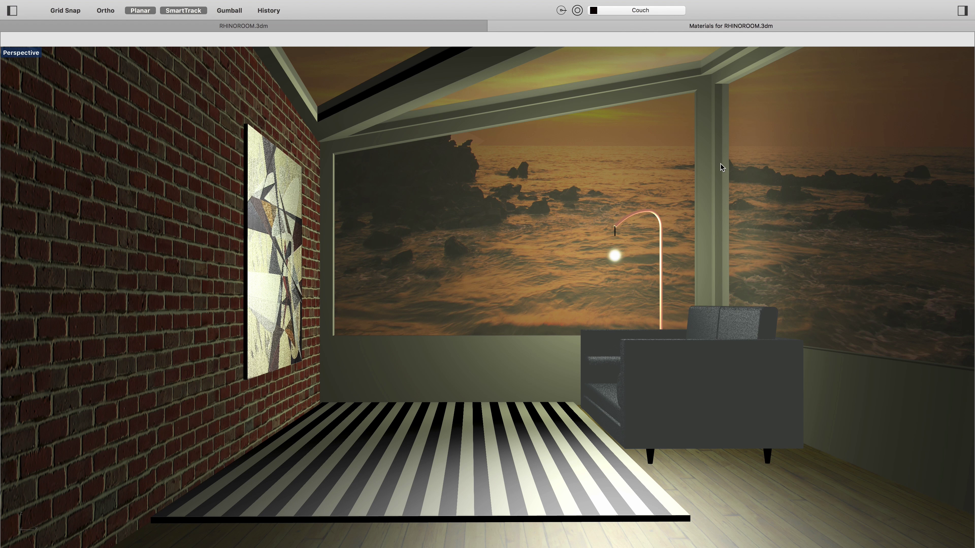
scroll(737, 166, left, 5)
scroll(737, 169, left, 2)
scroll(738, 171, up, 3)
scroll(740, 172, down, 10)
scroll(823, 222, left, 5)
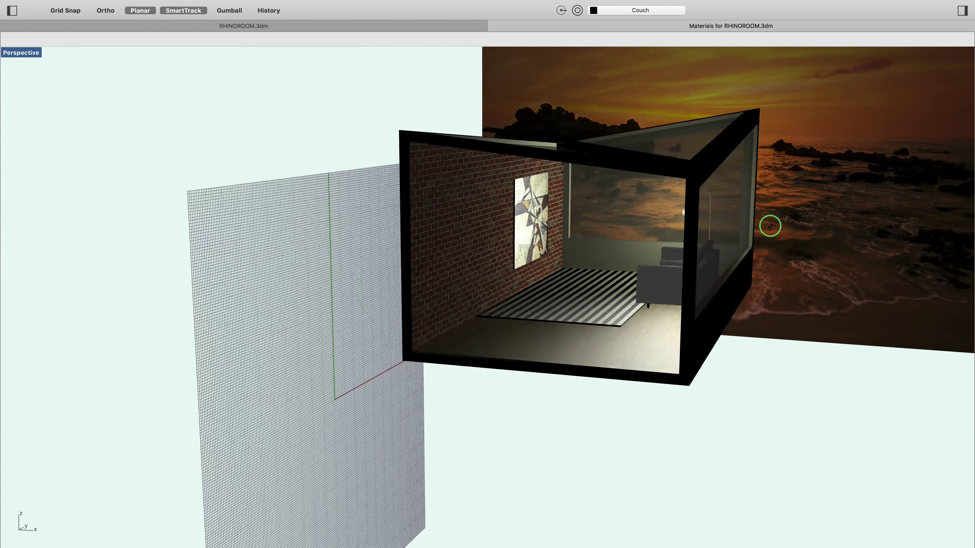
scroll(766, 224, left, 5)
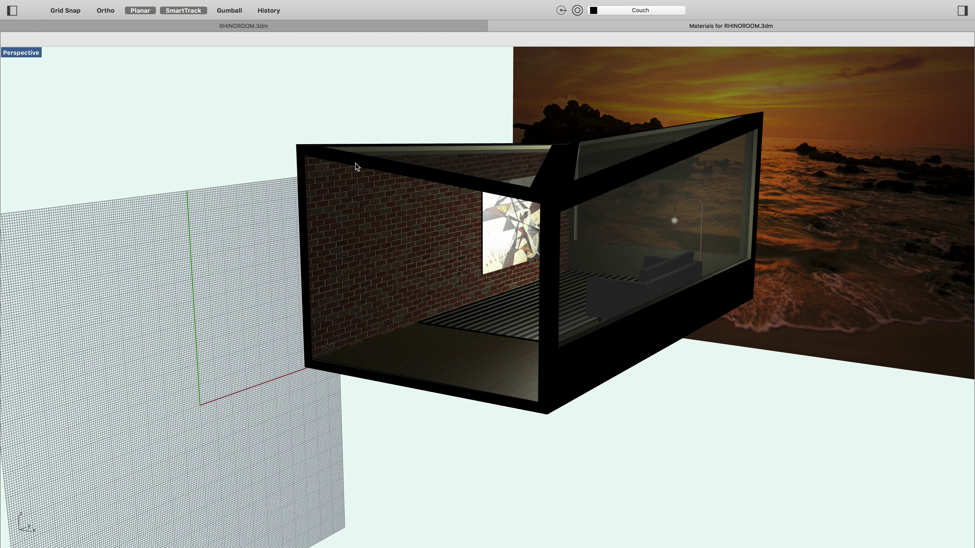
- Switch from the materials window to the full-screen RHINOROOM.3dm model and show the whole room with its backdrop
key(ctrl+super+f)
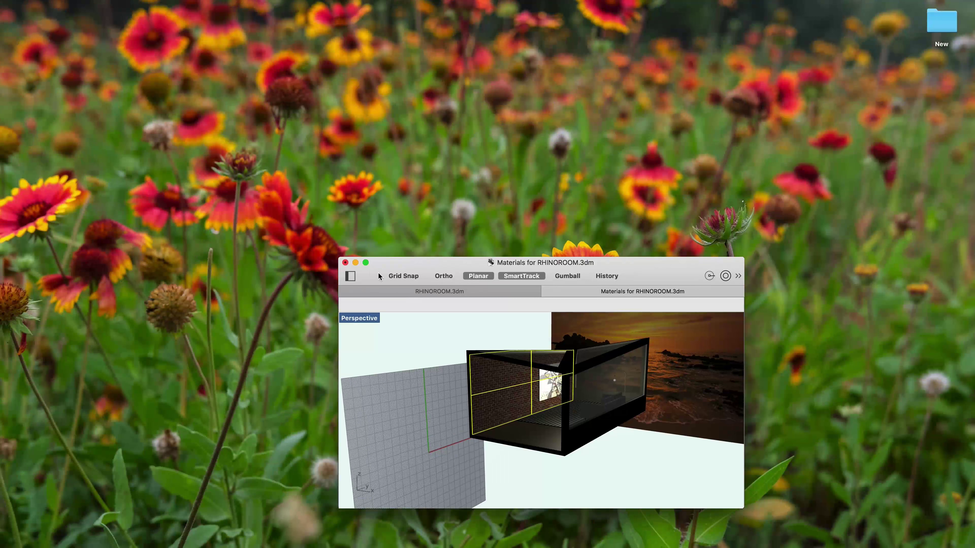
click(366, 263)
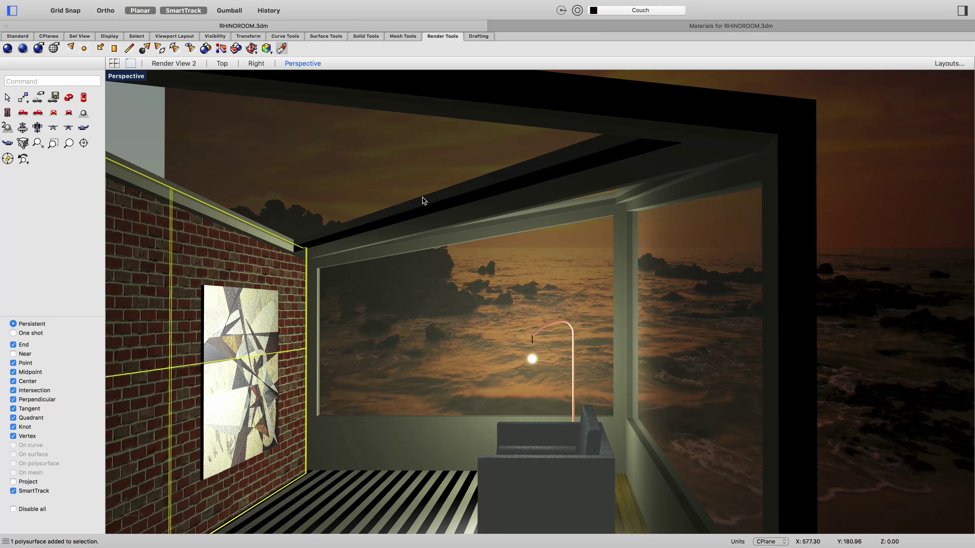
scroll(424, 201, down, 10)
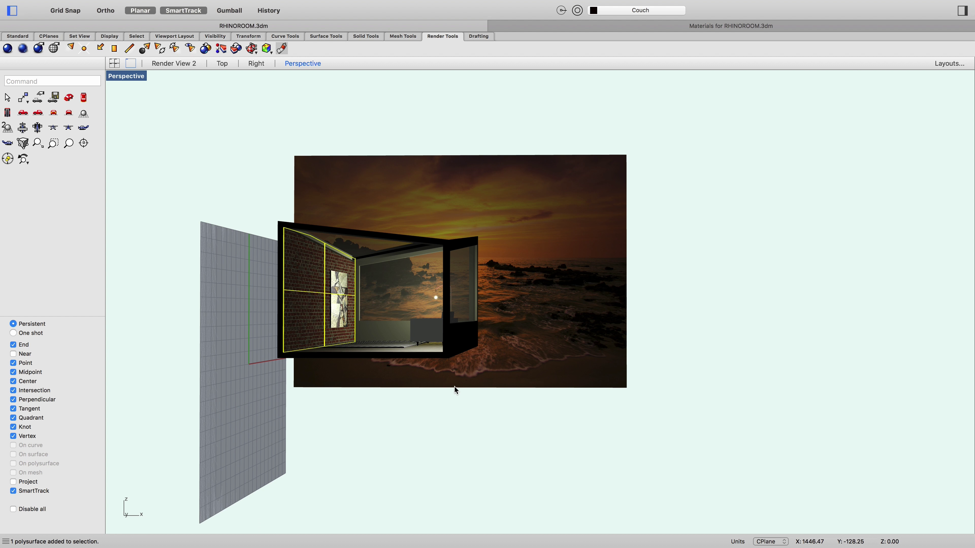
- Extrude the front face of the room's outer frame outward about 101 units as a solid with ExtrudeSrf
text(extrudeSrf)
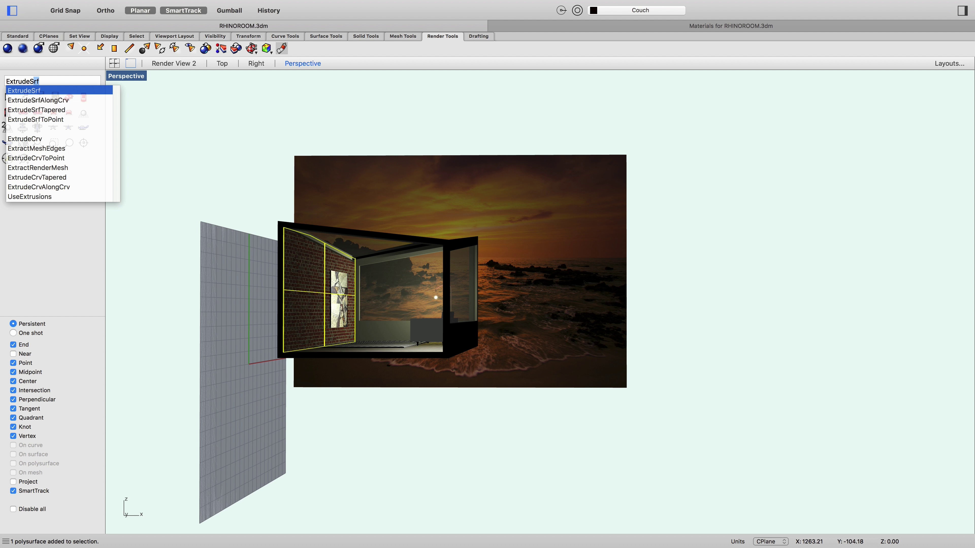
key(Return)
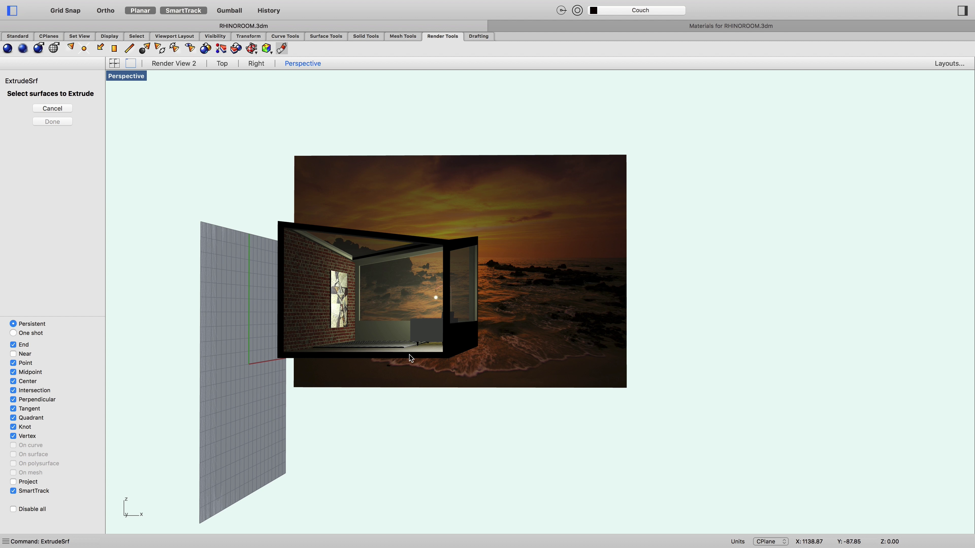
click(281, 337)
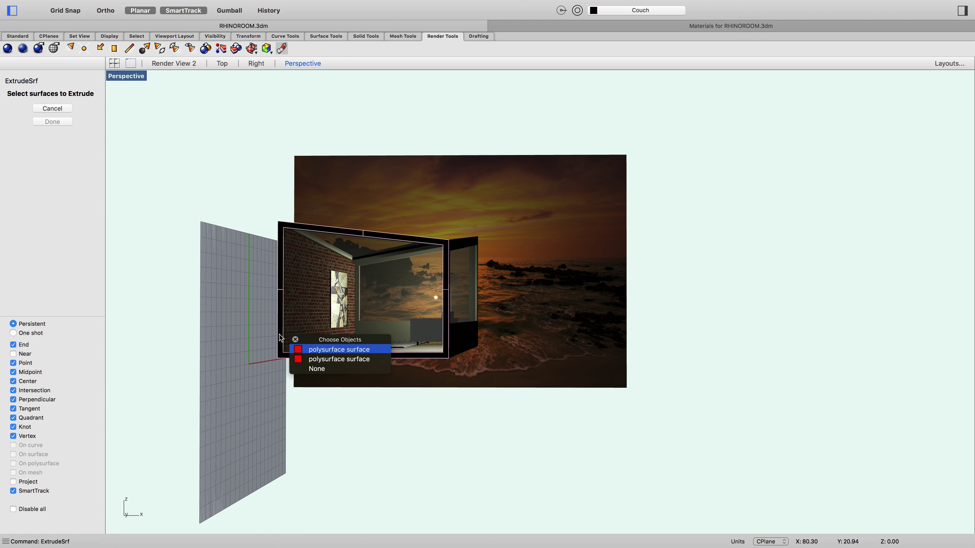
click(309, 350)
right_drag(373, 393, 331, 398)
key(Return)
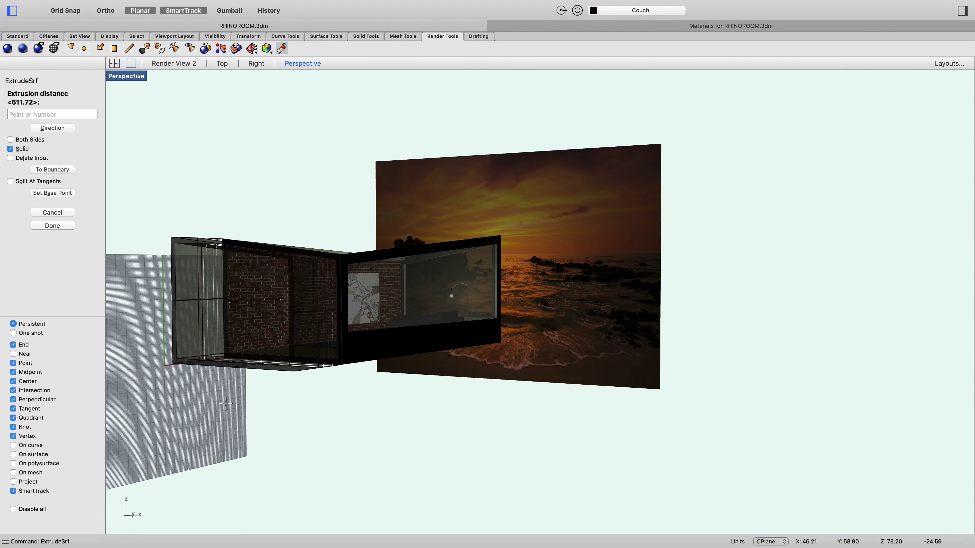
click(212, 401)
right_drag(208, 423, 230, 423)
scroll(280, 400, up, 2)
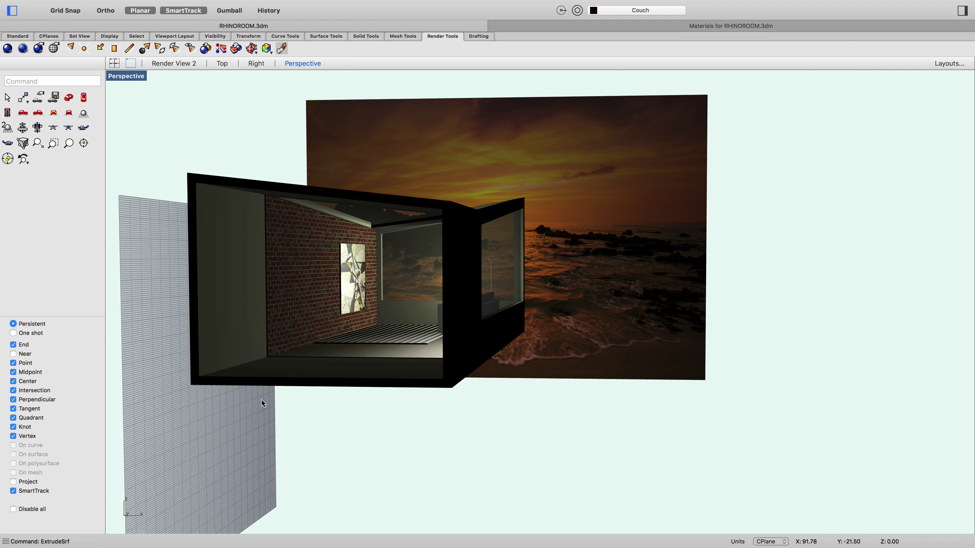
scroll(272, 259, up, 5)
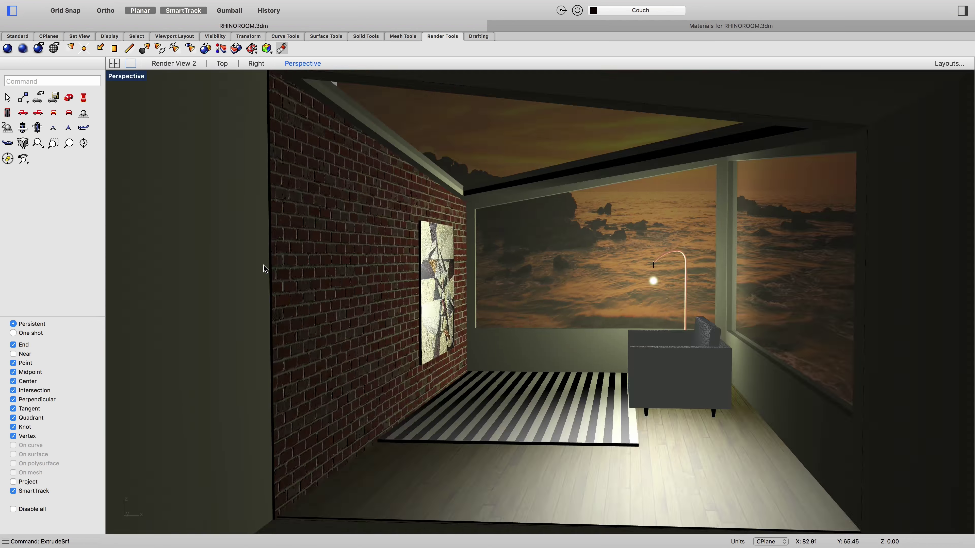
- Extrude the brick wall's front end face about 101 units to the front corner of the extended frame
key(Return)
click(276, 273)
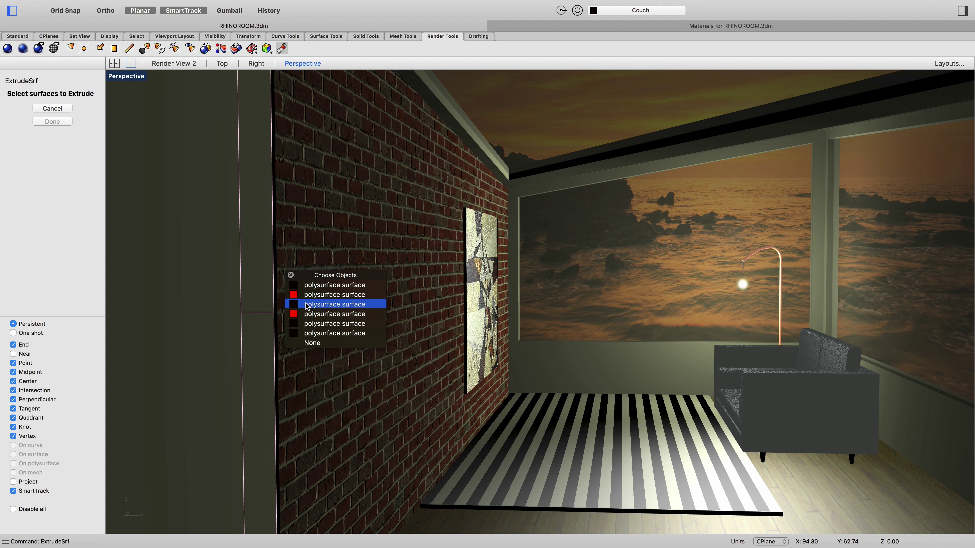
click(314, 324)
key(Return)
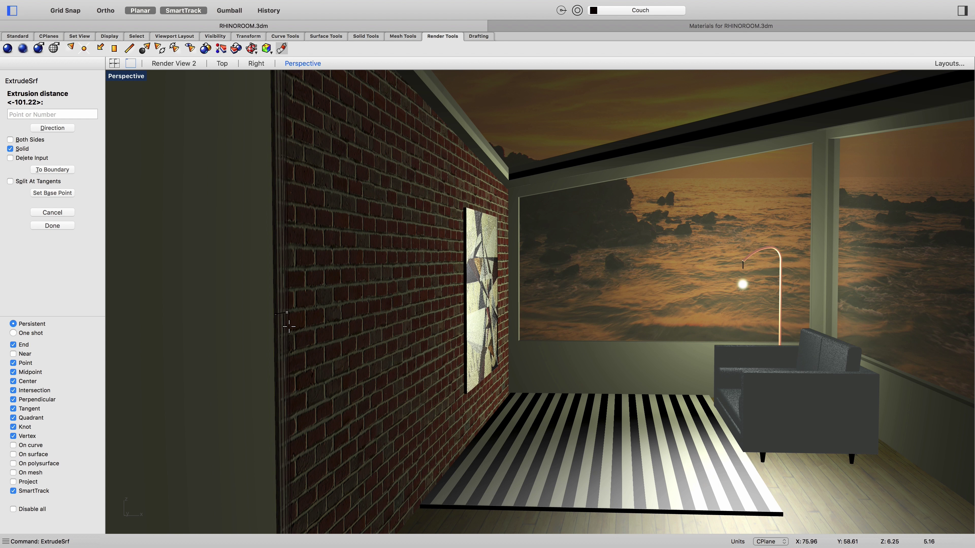
scroll(295, 328, down, 10)
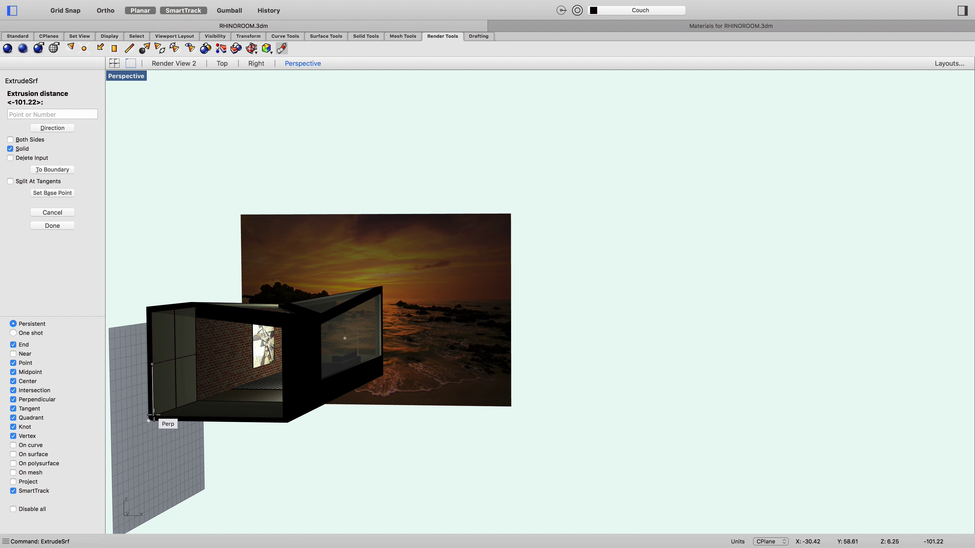
click(152, 415)
scroll(210, 412, up, 5)
- Extrude the floor's front end face as a solid to the front corner of the extended frame
key(Return)
scroll(301, 388, up, 6)
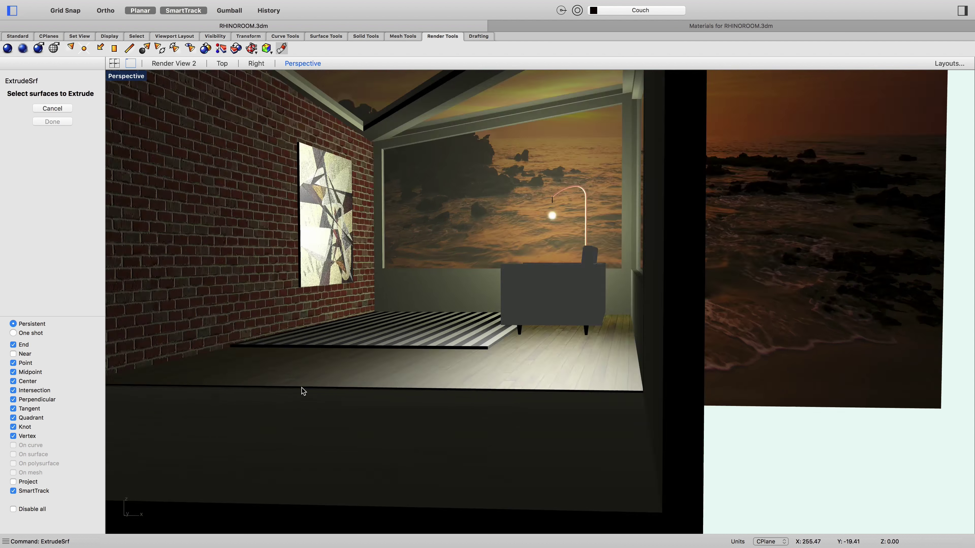
click(305, 391)
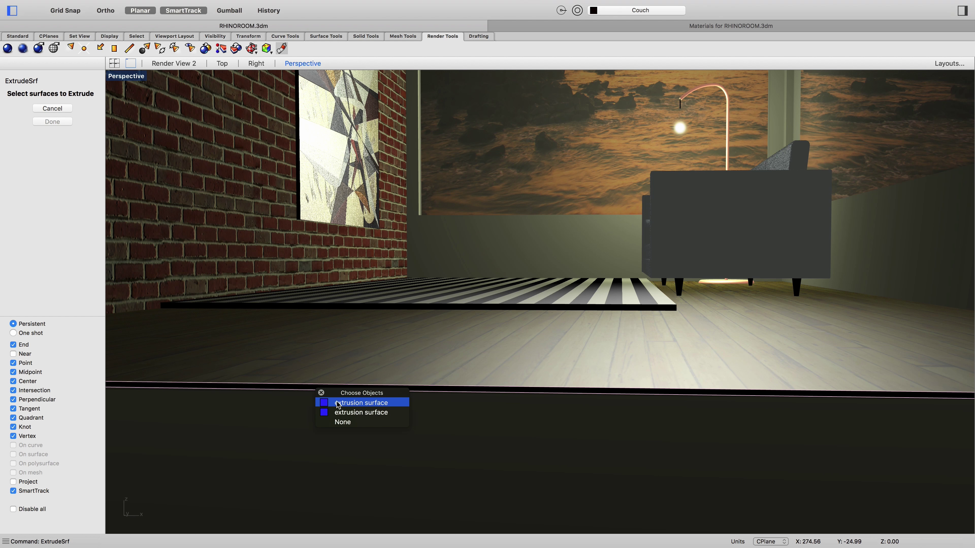
click(338, 403)
scroll(269, 447, down, 10)
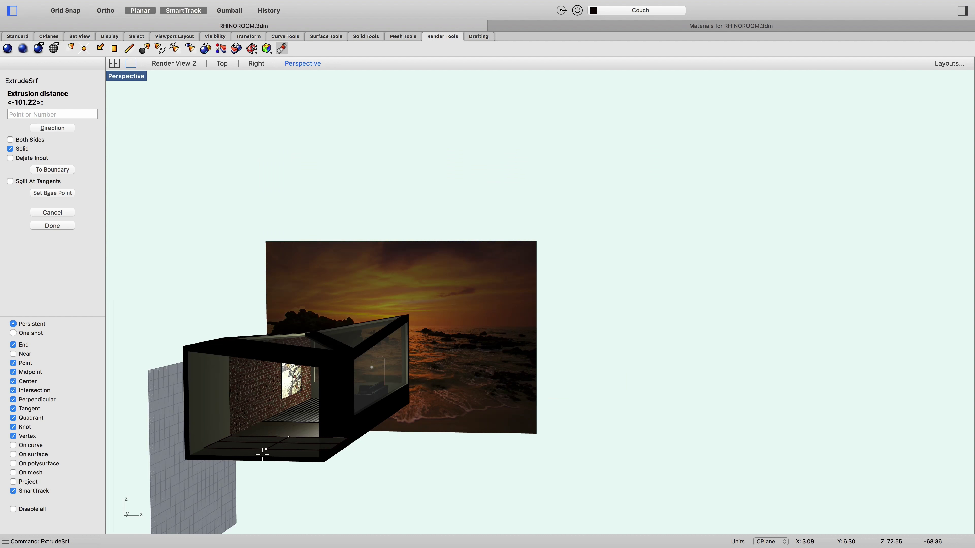
click(189, 456)
scroll(326, 459, up, 10)
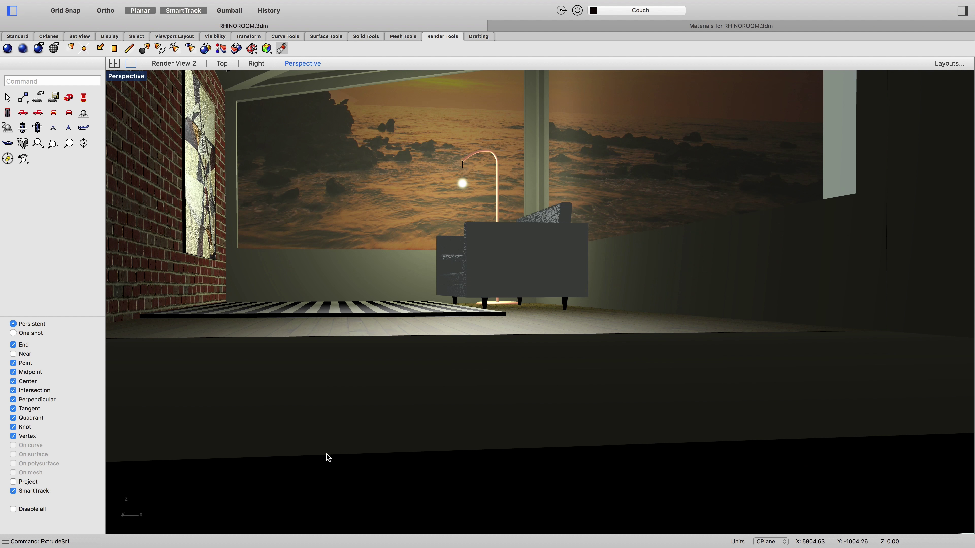
- Examine the extended room from outside and frame an interior view of the painting, rug, couch and windows
scroll(324, 455, down, 5)
right_drag(468, 405, 435, 407)
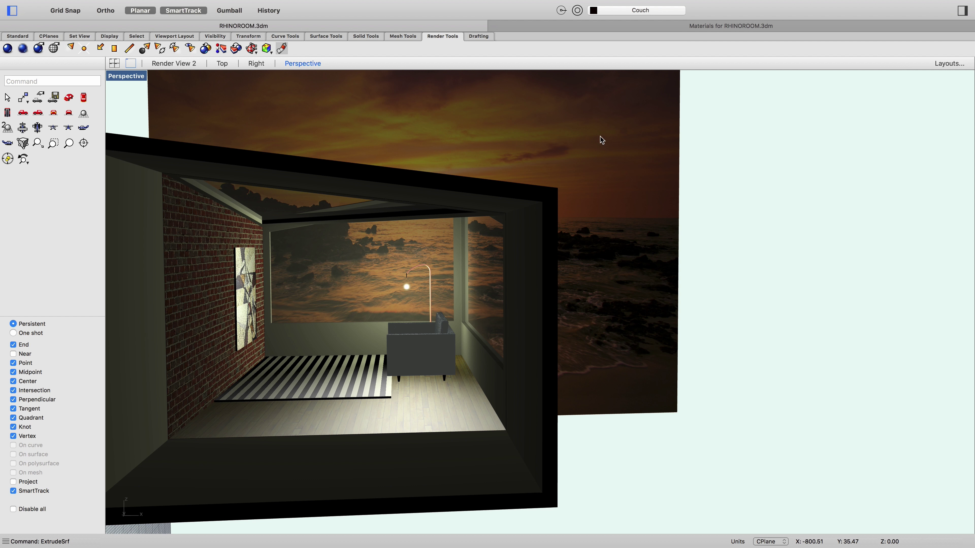
right_drag(288, 396, 179, 447)
scroll(185, 447, up, 5)
scroll(272, 414, down, 10)
scroll(391, 343, up, 5)
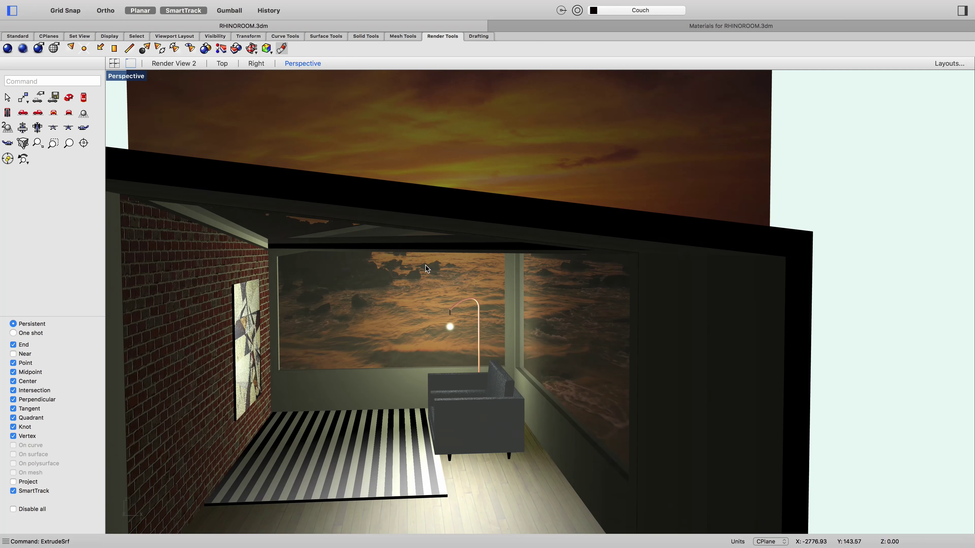
scroll(398, 345, down, 1)
scroll(413, 415, up, 5)
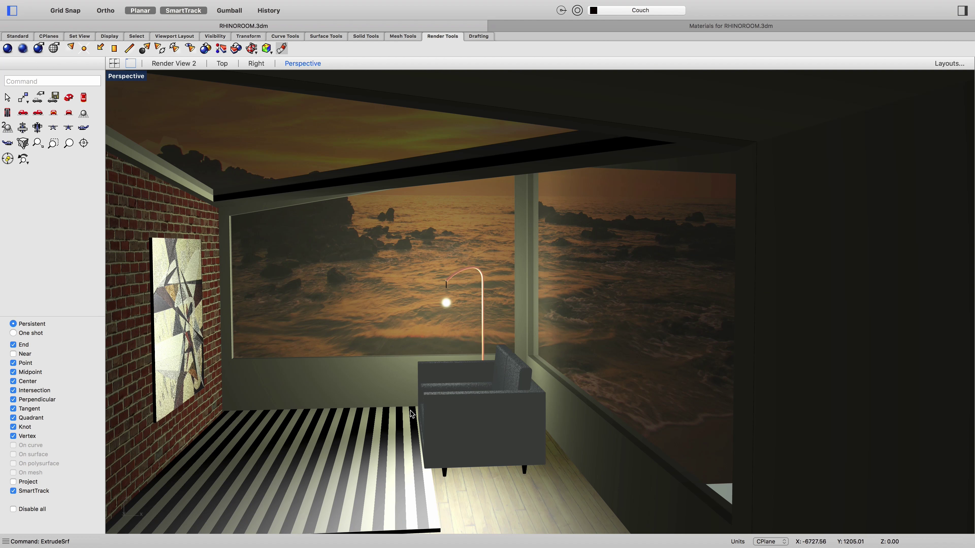
right_click(414, 413)
scroll(415, 407, up, 3)
right_drag(415, 406, 468, 323)
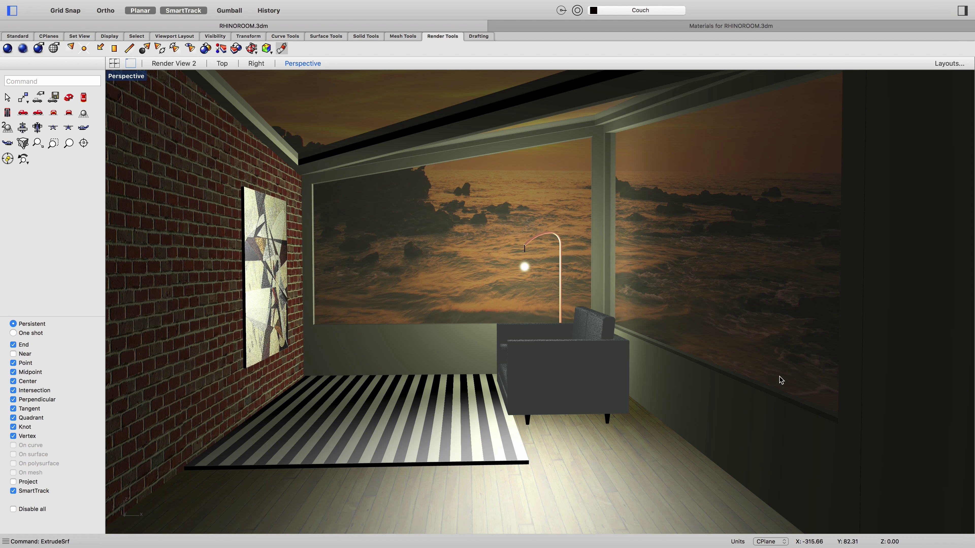
- Run BooleanUnion on all selectable surfaces and polysurfaces to join the room with its new extensions
click(864, 386)
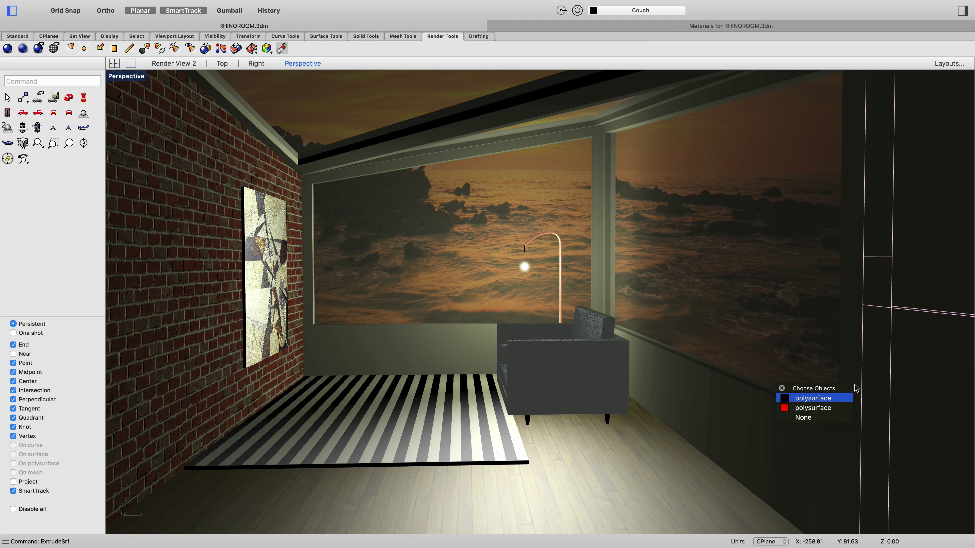
click(816, 398)
key(Escape)
text(Boolu)
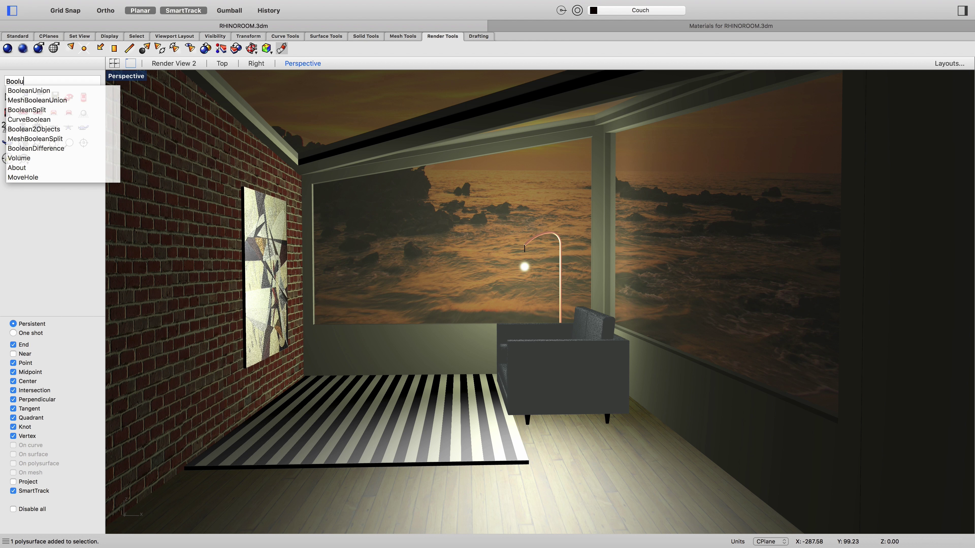
click(39, 90)
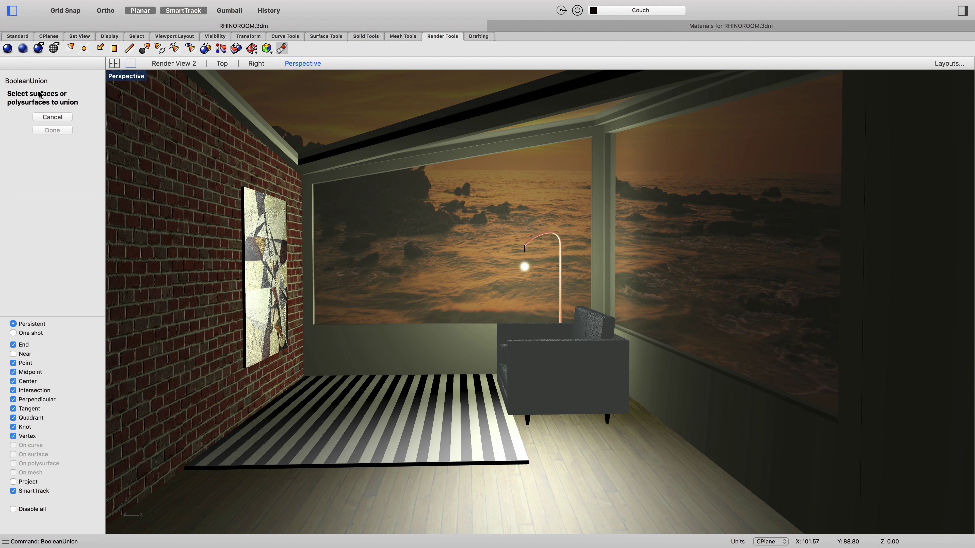
key(super+a)
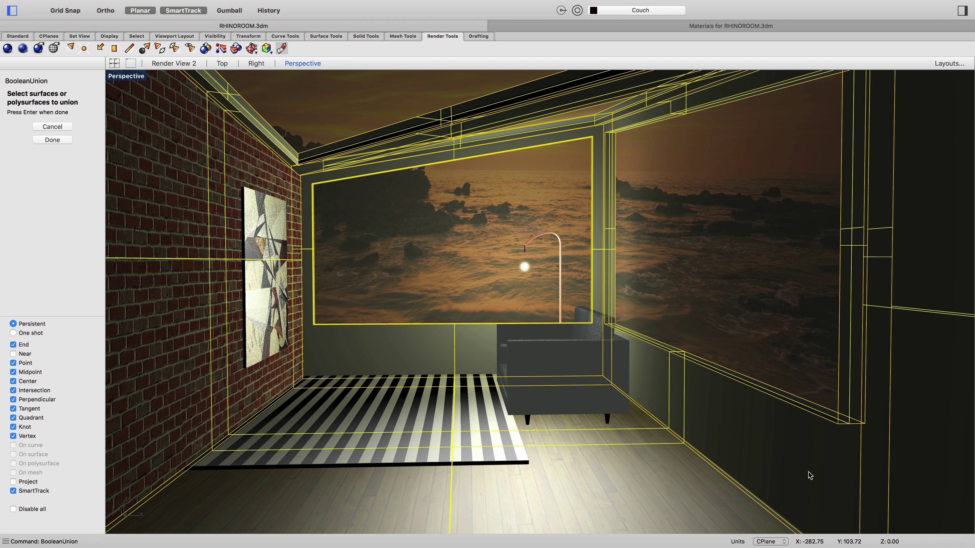
key(Return)
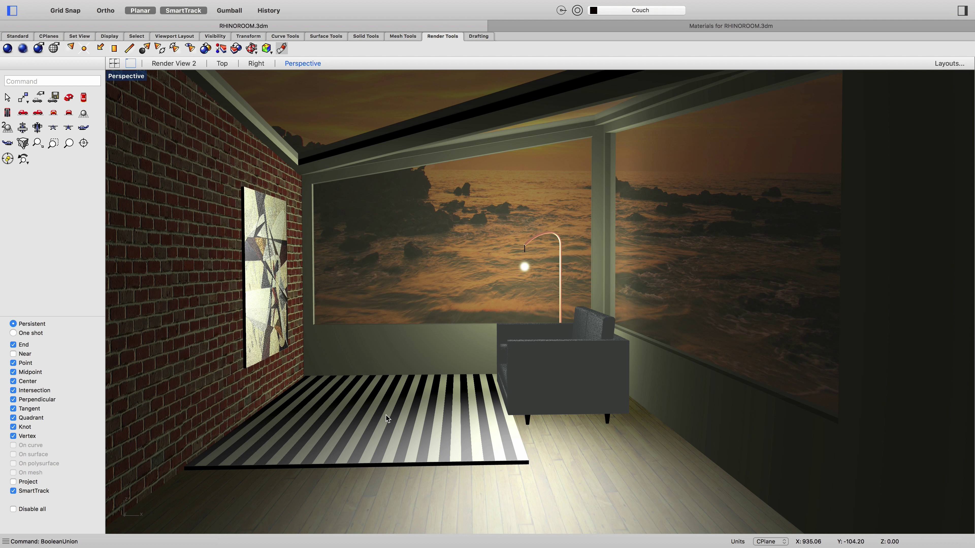
- Set the custom render resolution to 19 x 13 inches at 300 DPI with High (10x) antialiasing
mouse_move(334, 5)
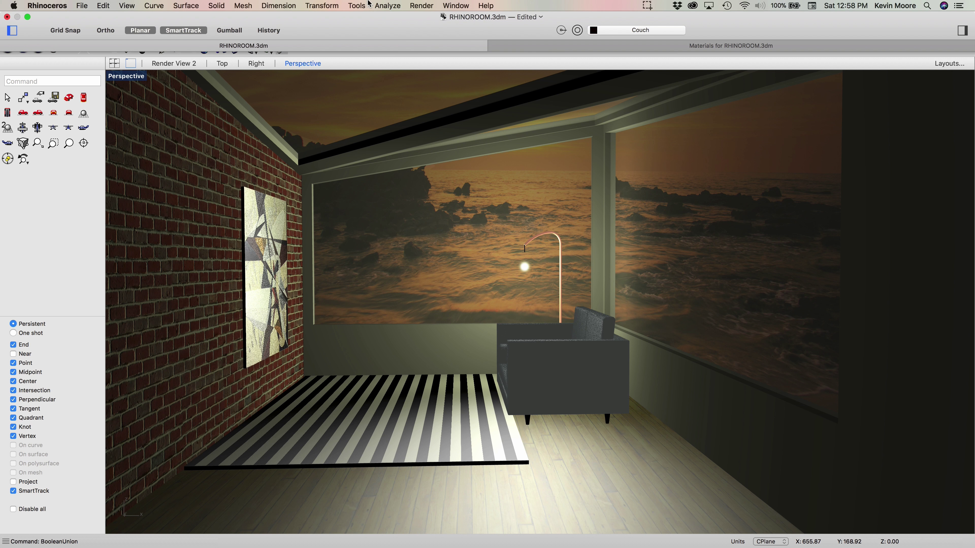
click(425, 6)
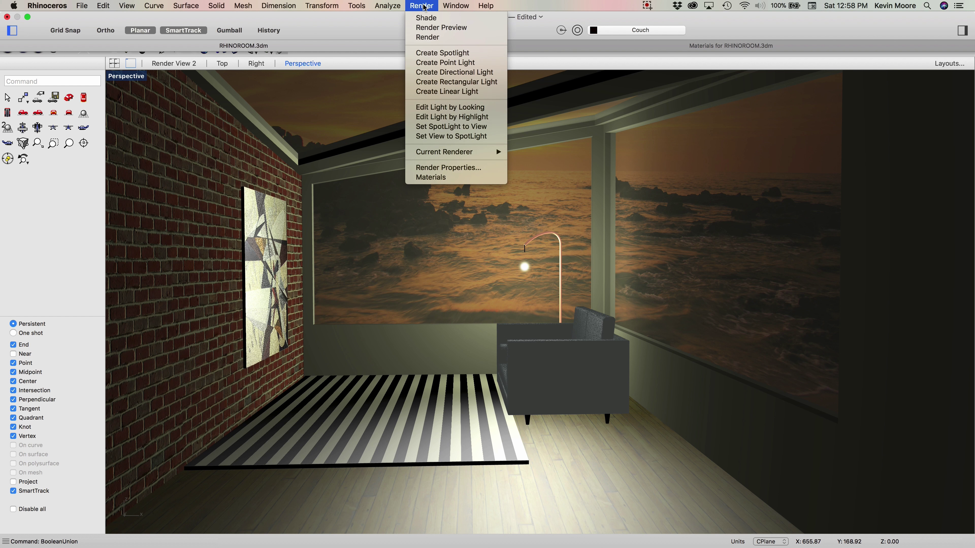
click(427, 172)
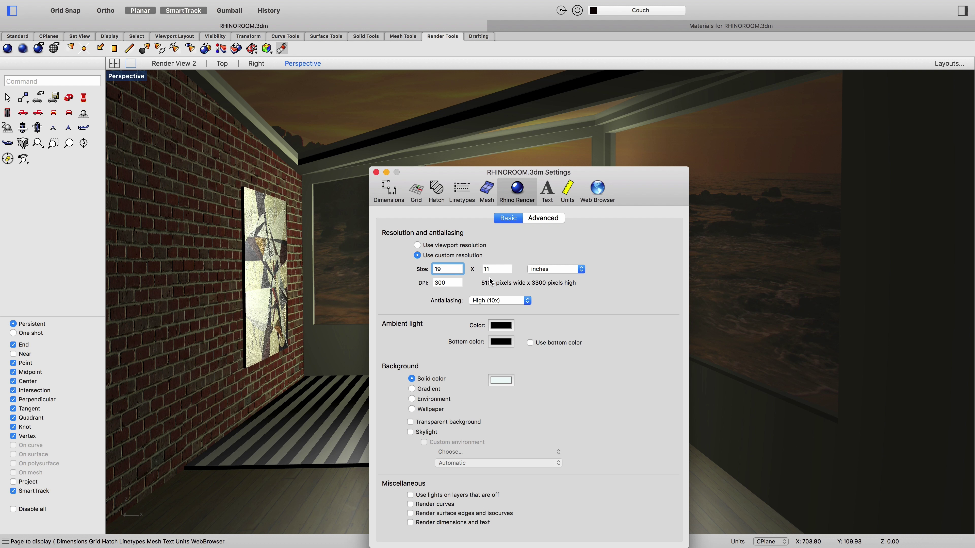
double_click(493, 270)
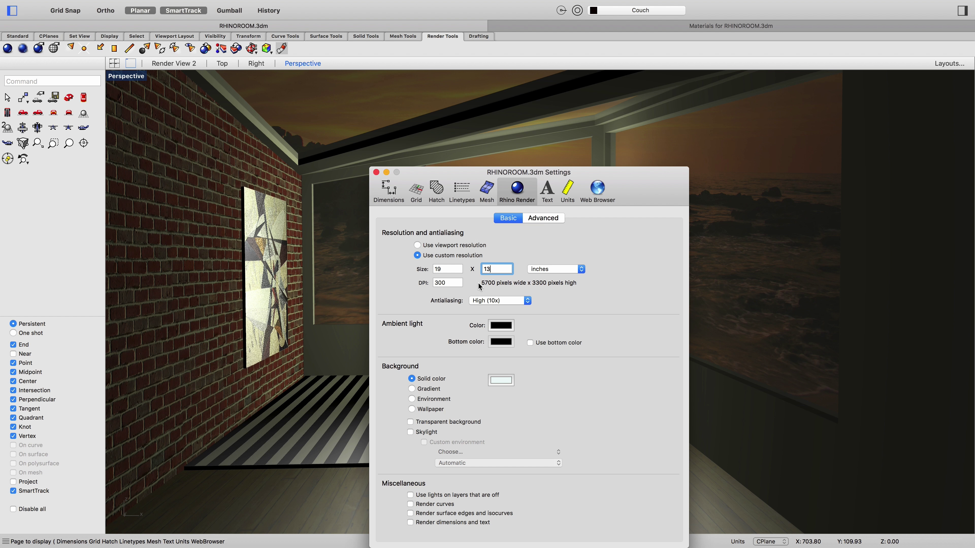
click(446, 285)
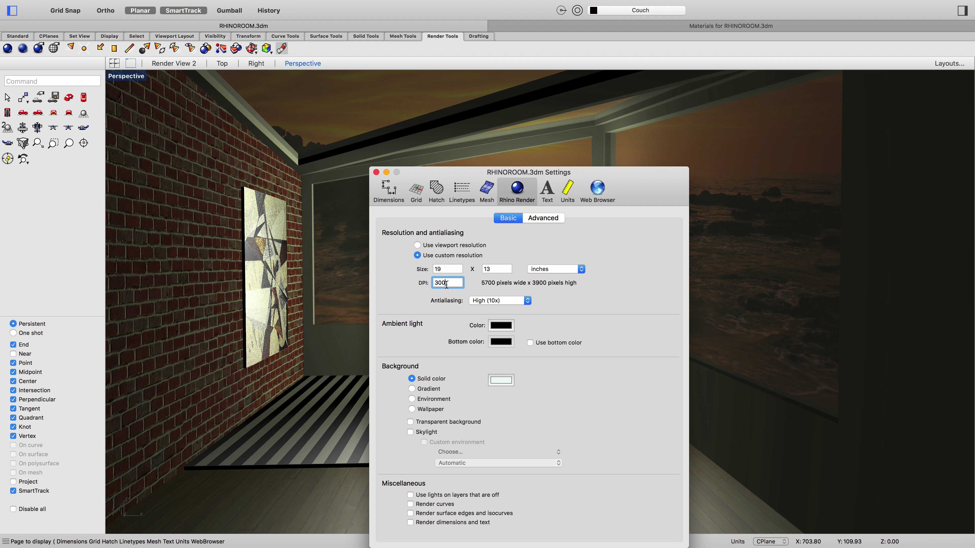
click(492, 302)
click(492, 302)
click(500, 301)
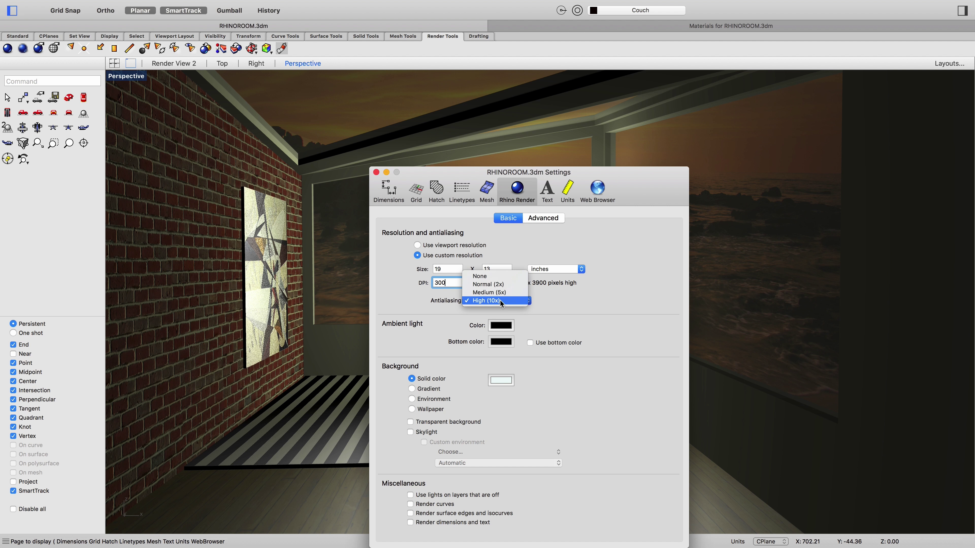
click(498, 301)
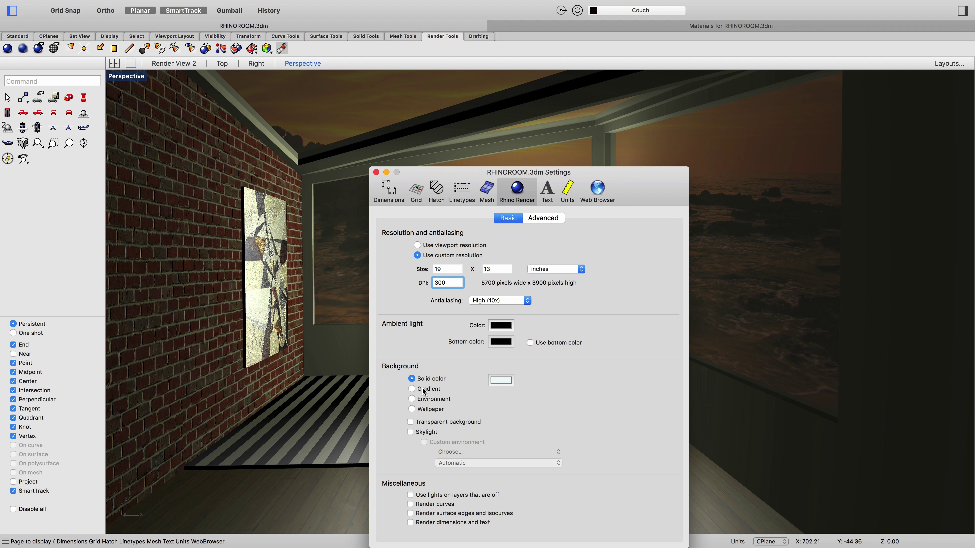
- Switch the render background to a gradient and make its bottom colour a pale cream
click(412, 390)
click(504, 382)
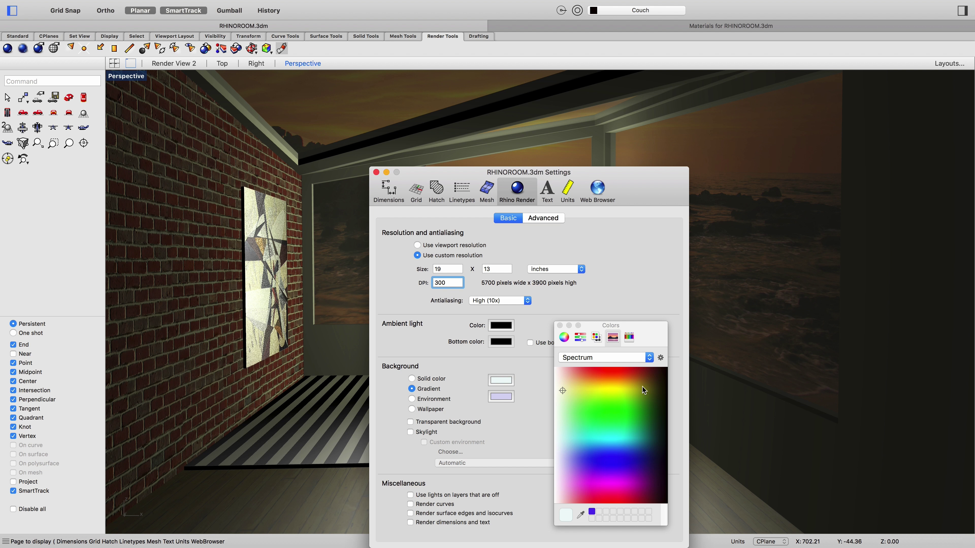
drag(615, 442, 574, 437)
click(494, 398)
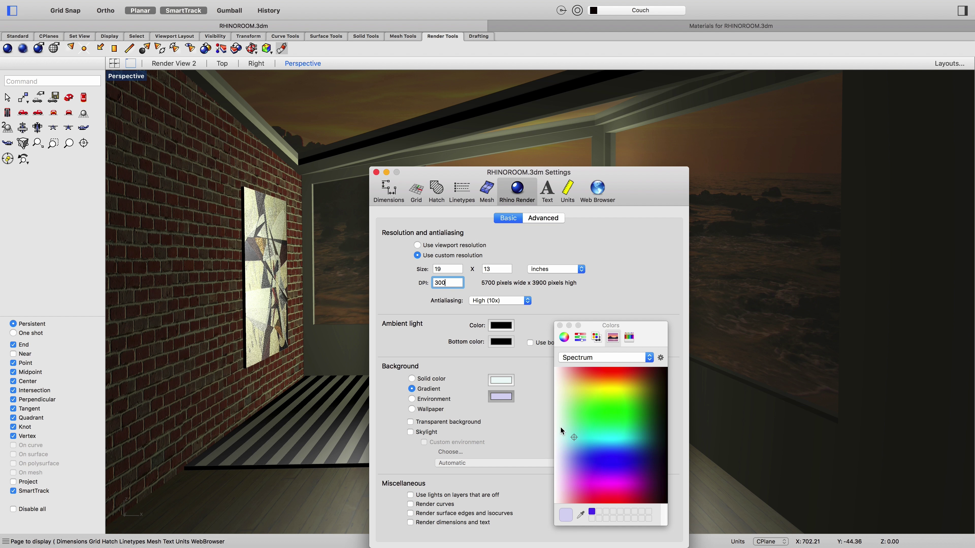
drag(572, 438, 559, 385)
- Make the top colour of the background gradient orange and close the colour picker and render settings
click(503, 384)
drag(573, 438, 577, 435)
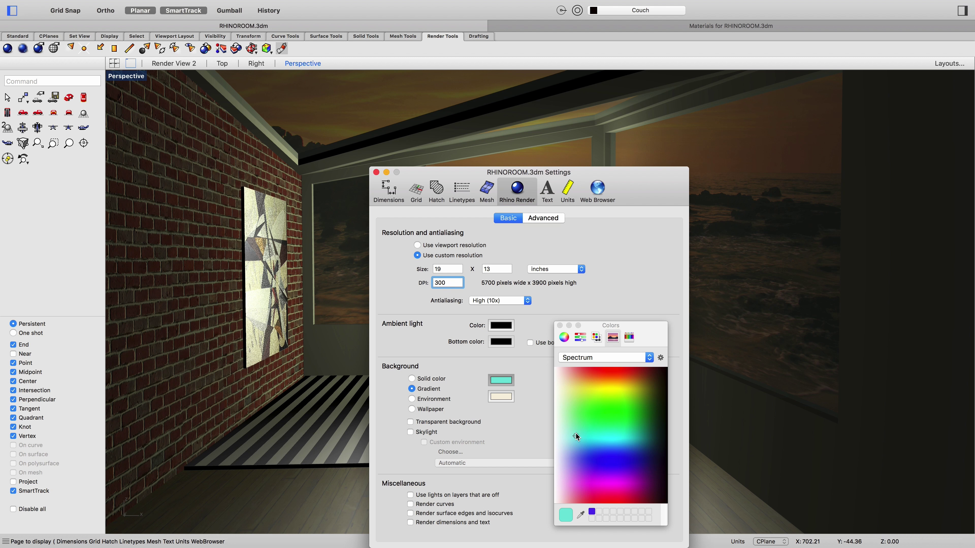
drag(578, 430, 613, 382)
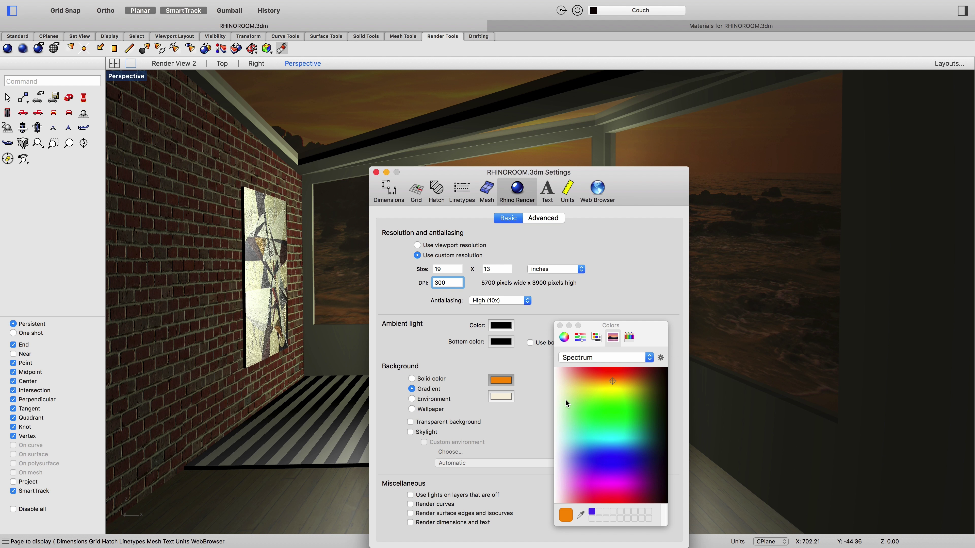
click(560, 326)
click(376, 172)
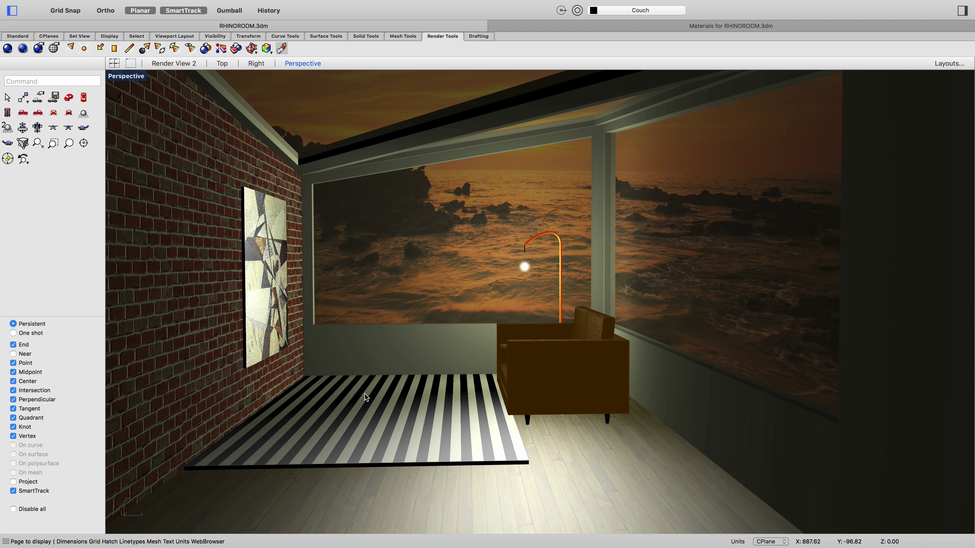
- Run a Render Preview of the framed interior view
mouse_move(352, 4)
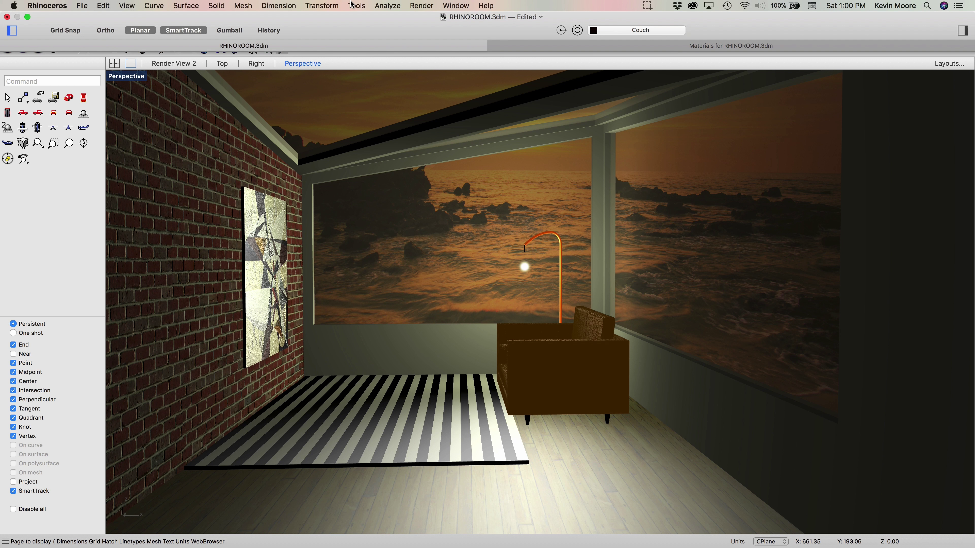
click(420, 5)
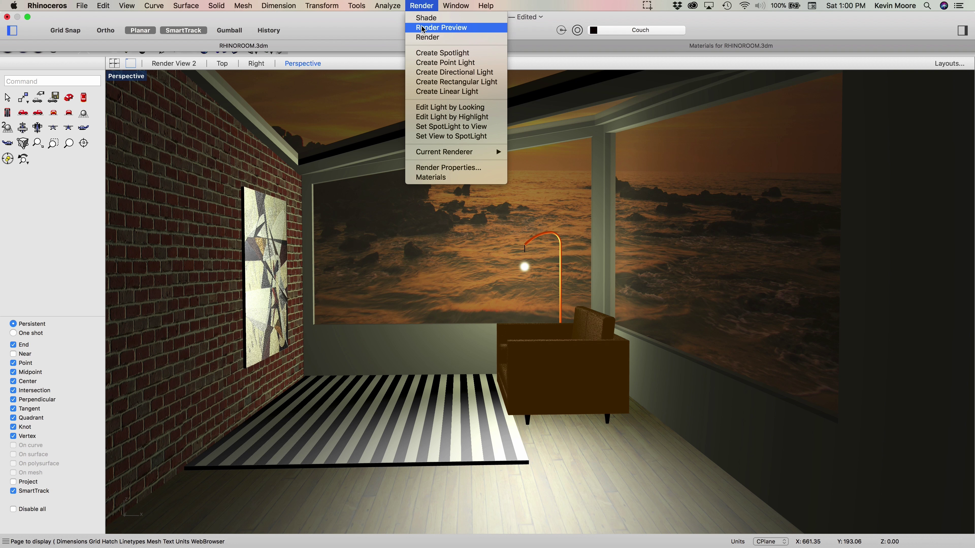
click(422, 27)
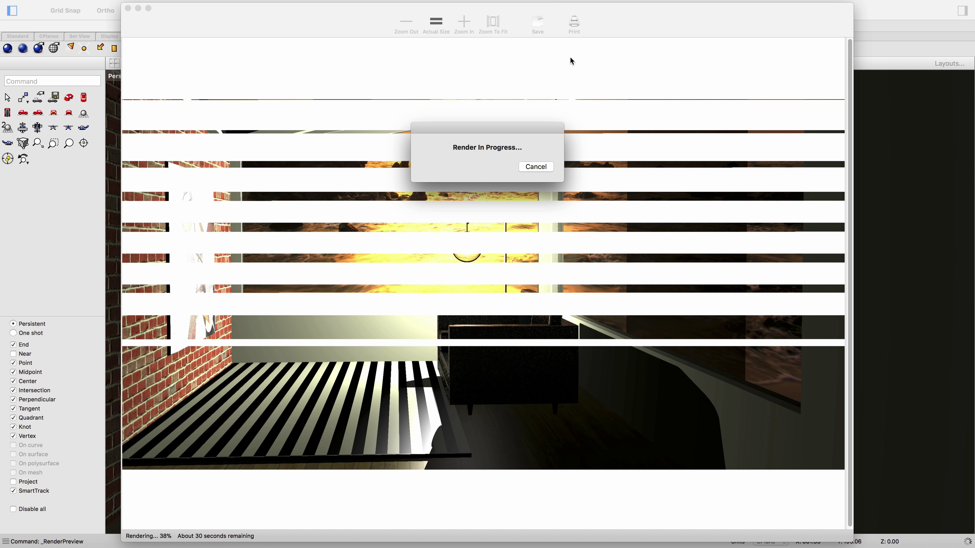
key(ctrl+Up)
click(315, 58)
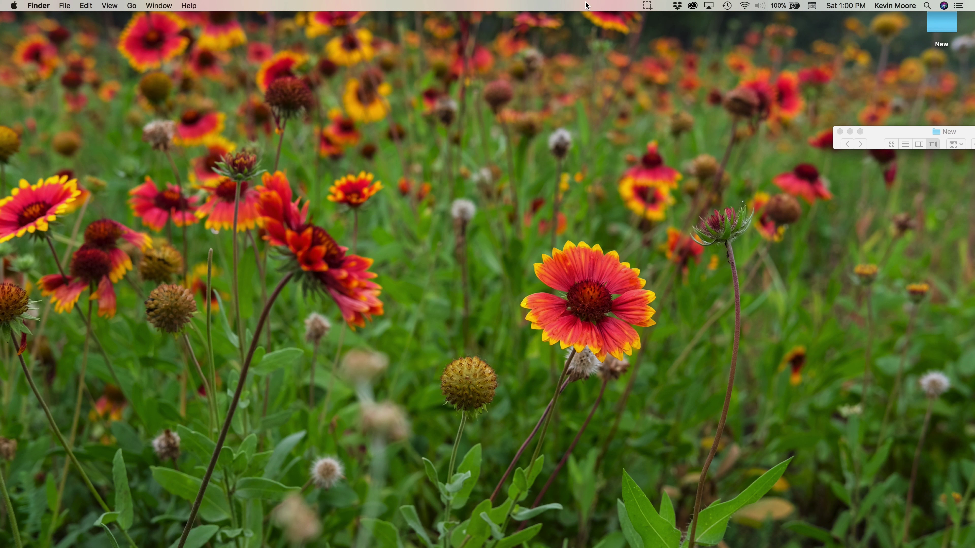
click(648, 6)
click(647, 5)
click(661, 38)
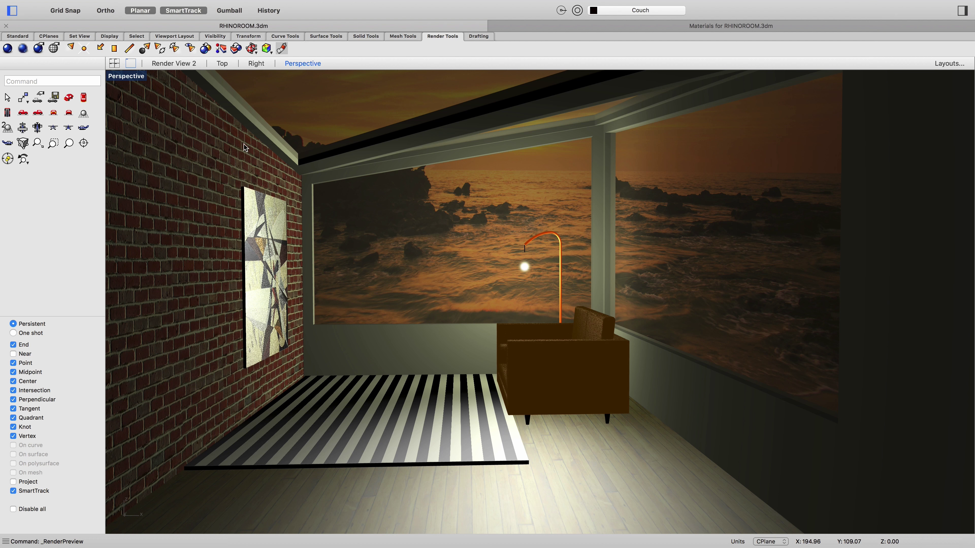
- Open the materials editor for the room and display both the material library and the model materials
click(129, 8)
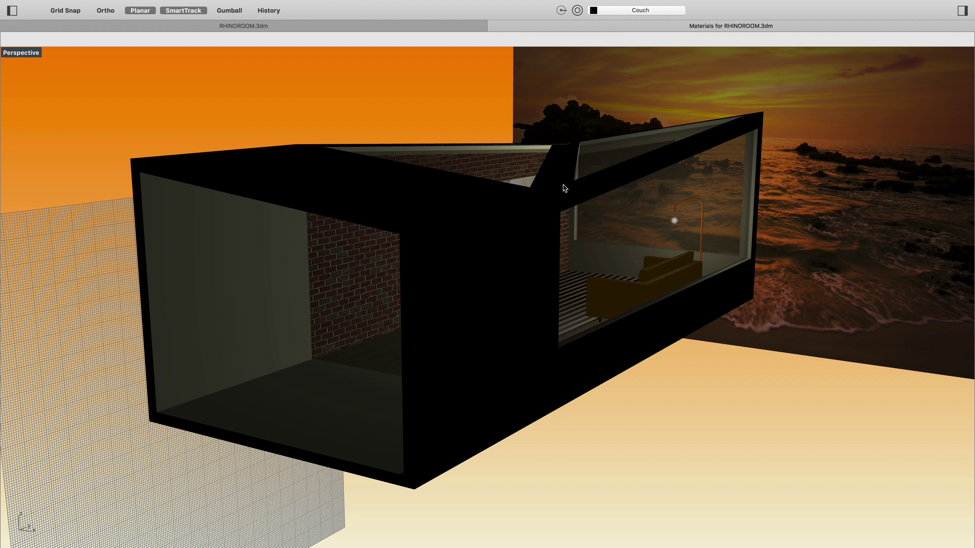
right_drag(447, 271, 452, 270)
click(11, 10)
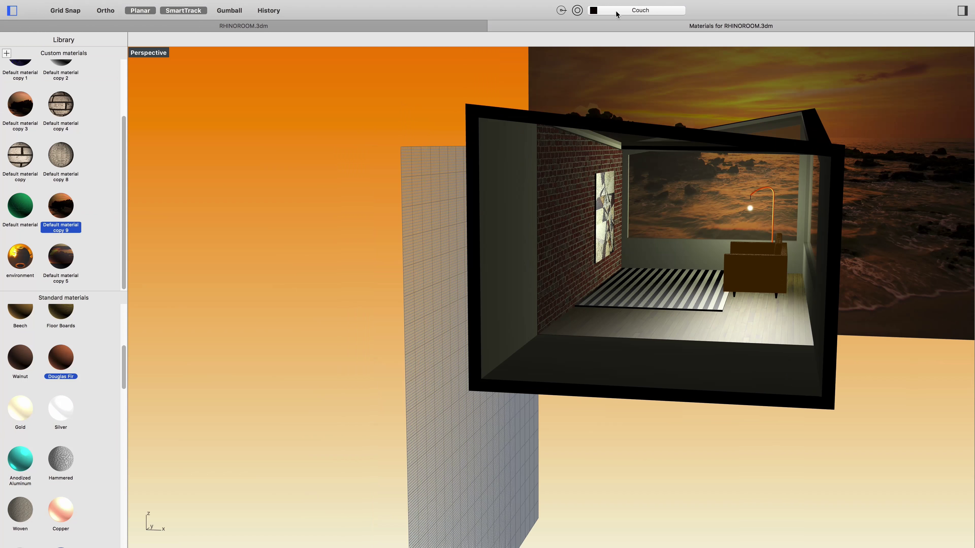
click(961, 10)
- Set the gloss finish of the painting's material, Default material copy 2, to 0%
mouse_move(691, 292)
right_down()
mouse_move(642, 324)
mouse_move(649, 304)
mouse_move(564, 293)
mouse_move(718, 307)
mouse_move(685, 305)
mouse_move(668, 283)
right_up()
scroll(669, 283, up, 10)
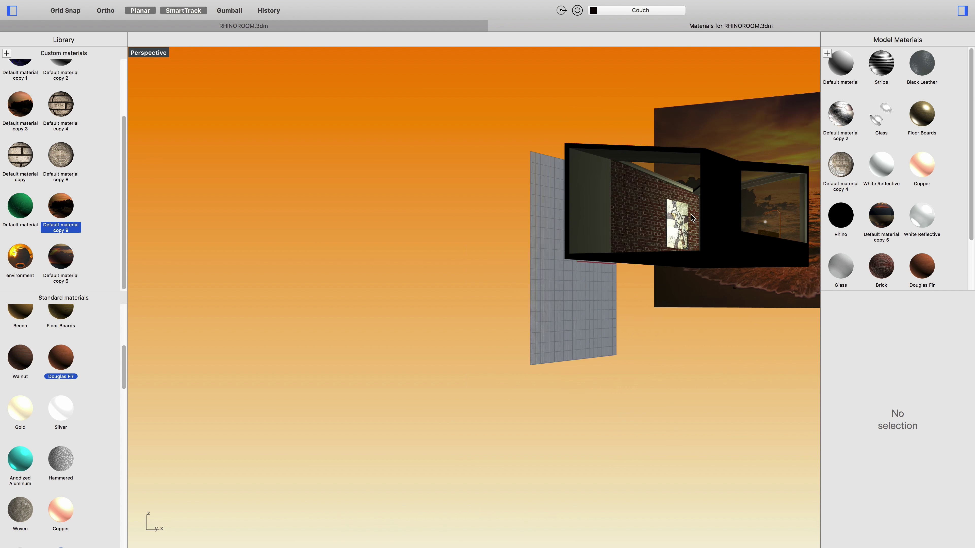
click(840, 115)
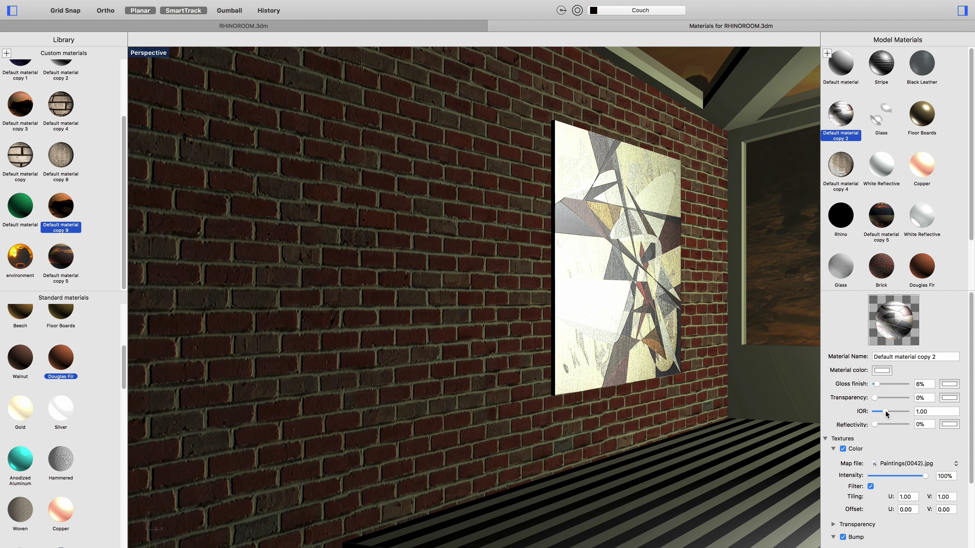
scroll(893, 477, down, 5)
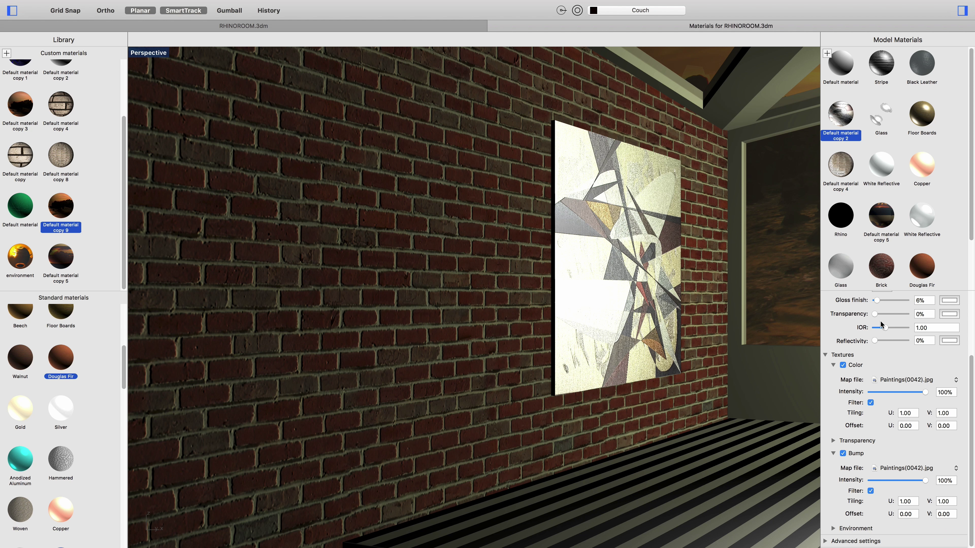
drag(877, 299, 871, 303)
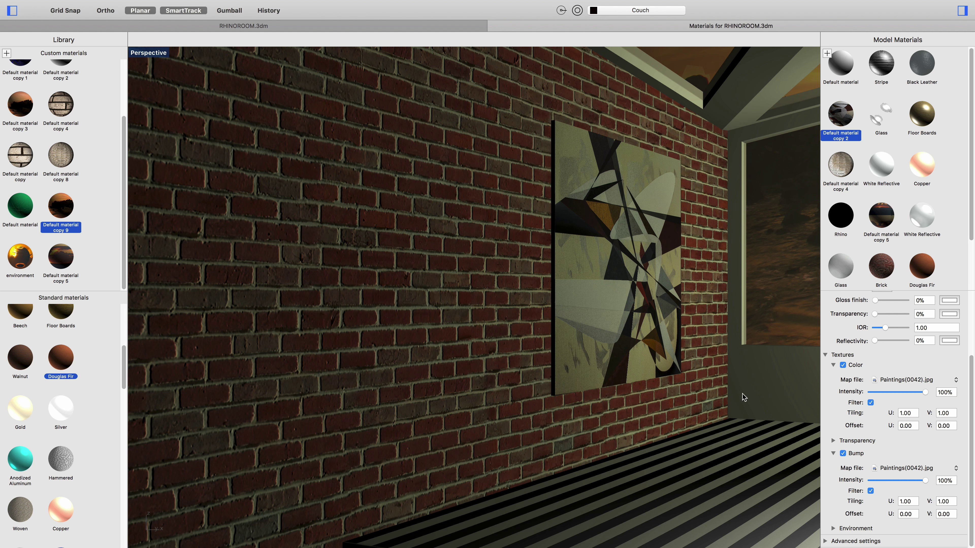
- Set the Douglas Fir material to 27% reflectivity, 13% transparency and 24% gloss finish
scroll(722, 396, down, 10)
scroll(726, 408, up, 3)
scroll(719, 415, down, 5)
scroll(685, 436, up, 10)
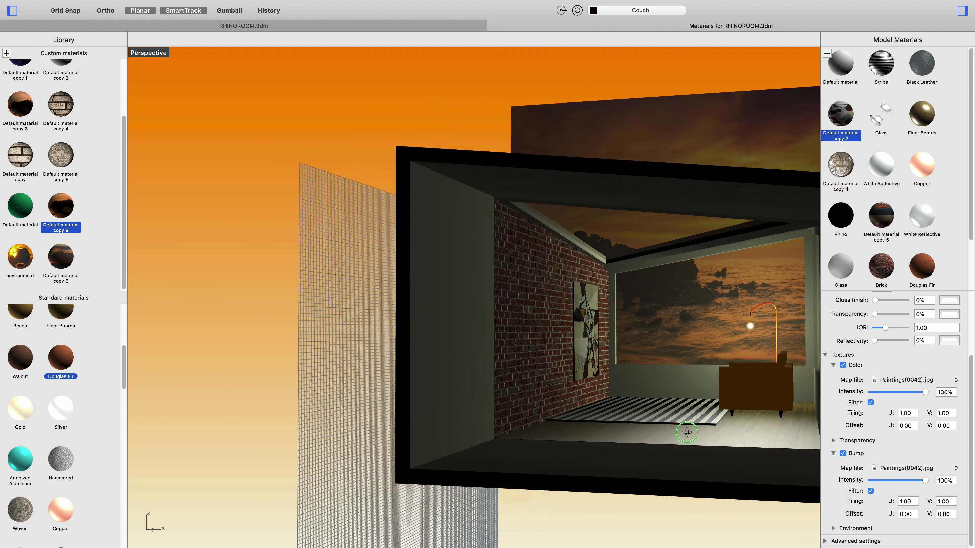
click(912, 276)
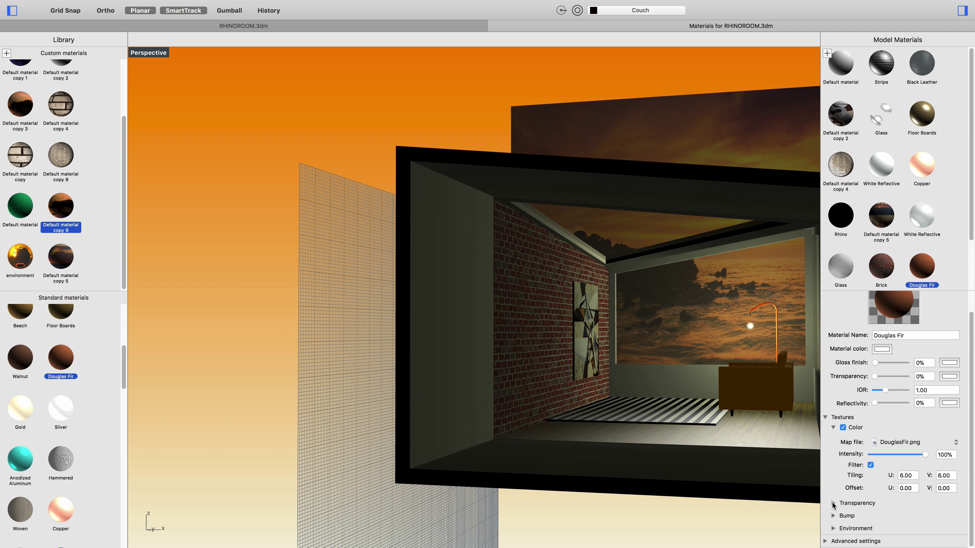
drag(877, 404, 884, 403)
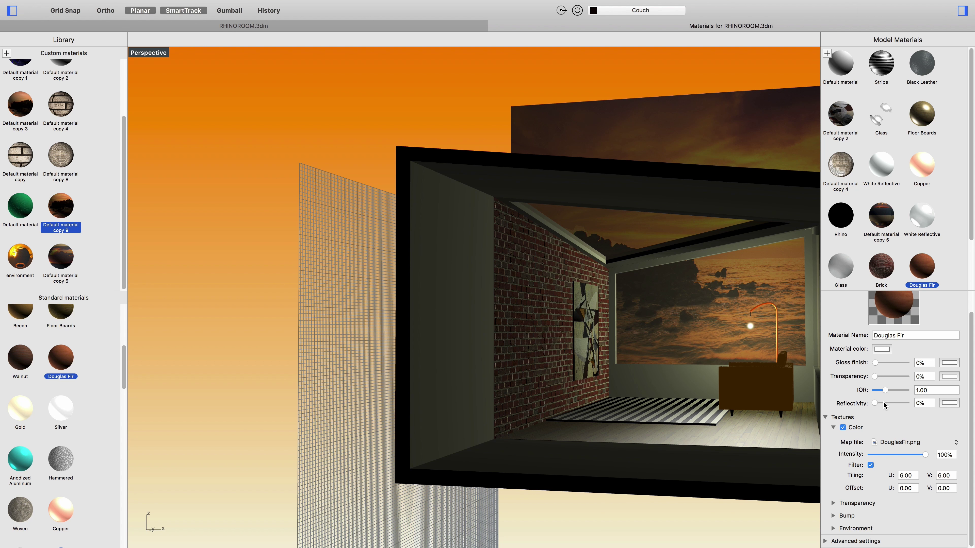
click(879, 377)
click(882, 363)
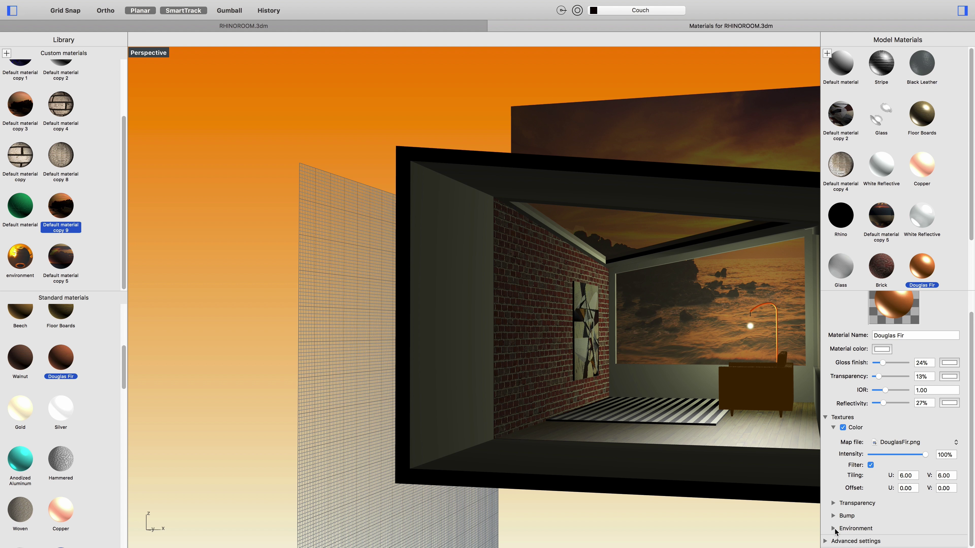
- Examine the bump, transparency and environment texture settings of the Douglas Fir material
click(833, 516)
scroll(834, 522, down, 3)
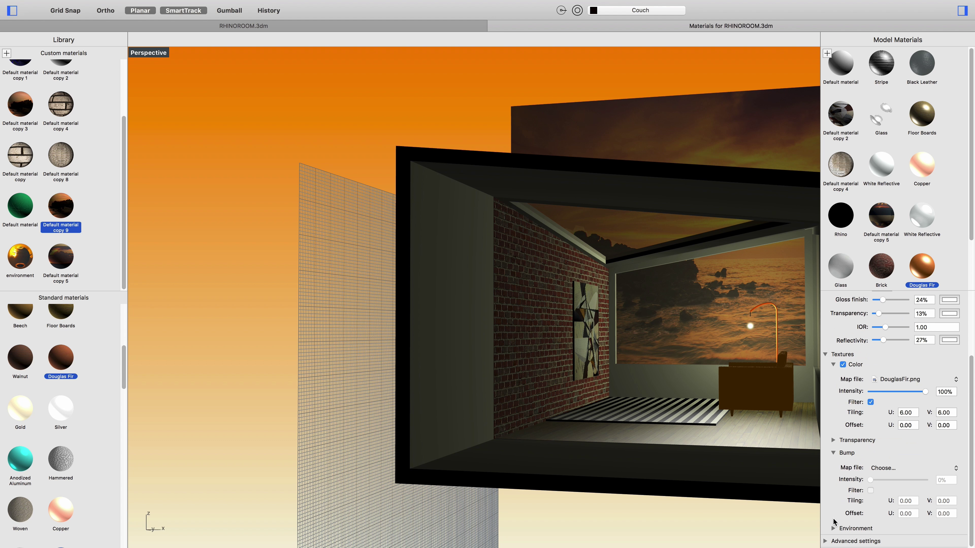
click(833, 441)
scroll(833, 446, down, 3)
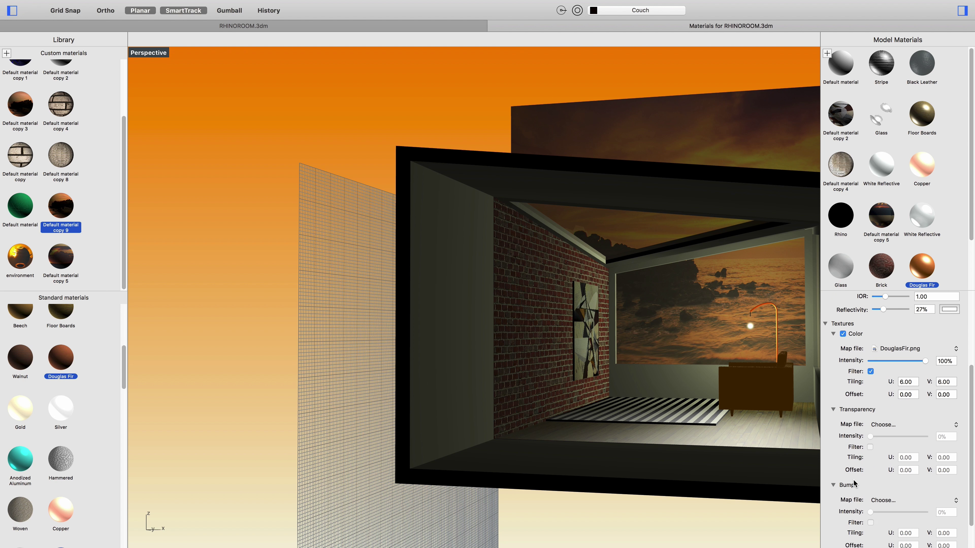
click(833, 528)
scroll(834, 526, down, 3)
scroll(839, 497, up, 10)
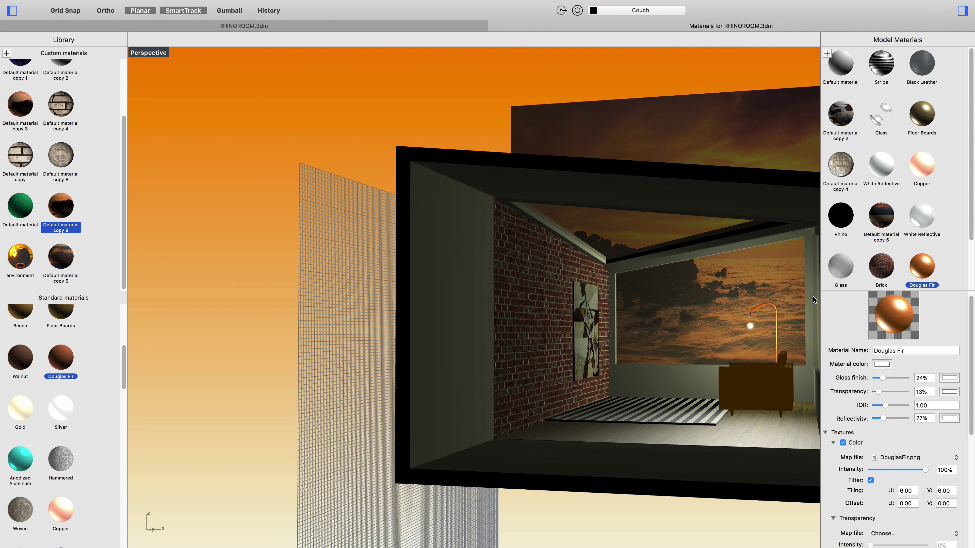
- Open the view and display options for the perspective view of the room
click(578, 323)
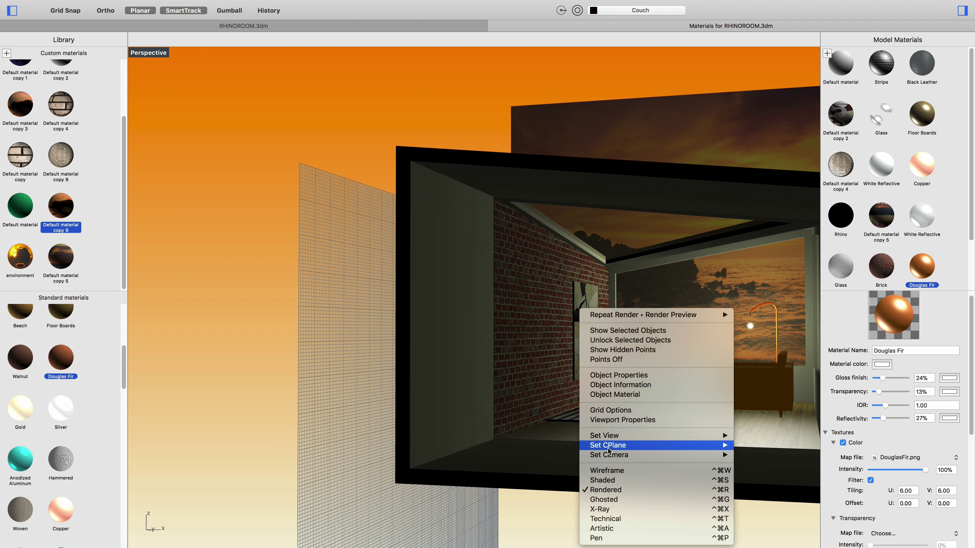